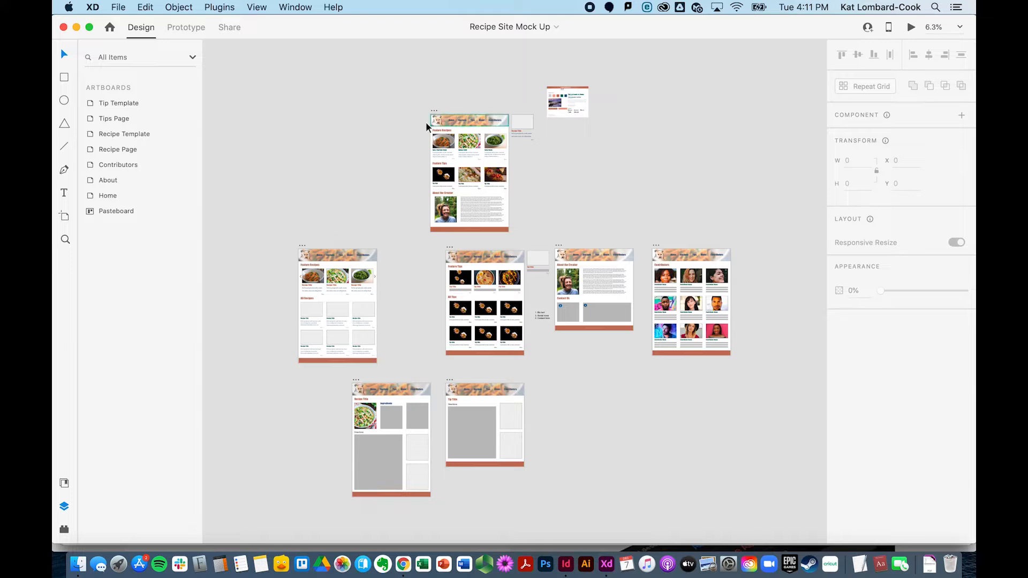
Step: Zoom in on the Home artboard and examine the layers inside its Main Navigation component
{"action": "left_click", "coordinate": [65, 239]}
{"action": "left_click", "coordinate": [493, 223]}
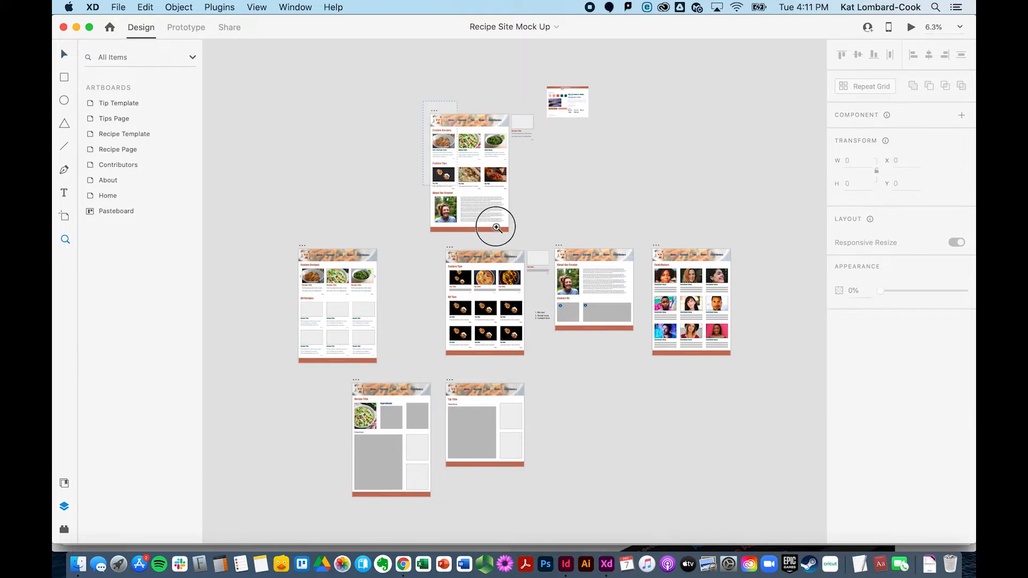
{"action": "left_click", "coordinate": [524, 243]}
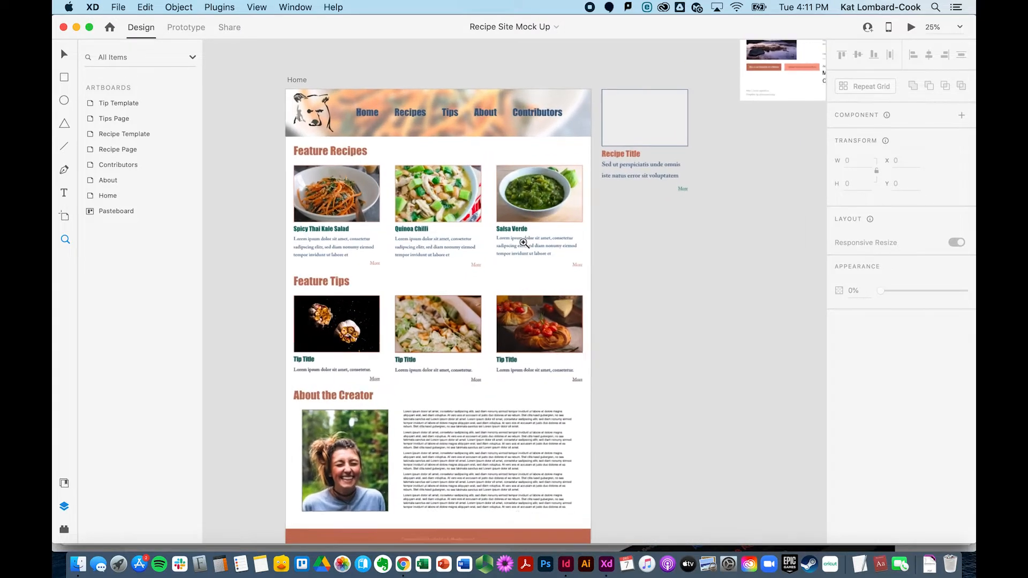
{"action": "left_click", "coordinate": [65, 54]}
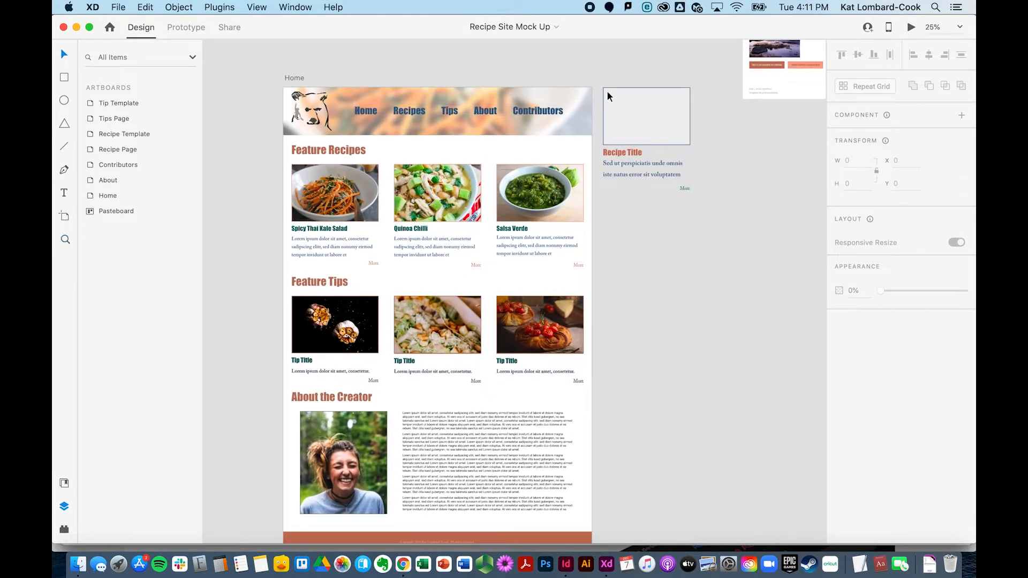
{"action": "left_click", "coordinate": [78, 564]}
{"action": "left_click", "coordinate": [493, 61]}
{"action": "left_click", "coordinate": [301, 78]}
{"action": "double_click", "coordinate": [89, 197]}
{"action": "left_click", "coordinate": [107, 182]}
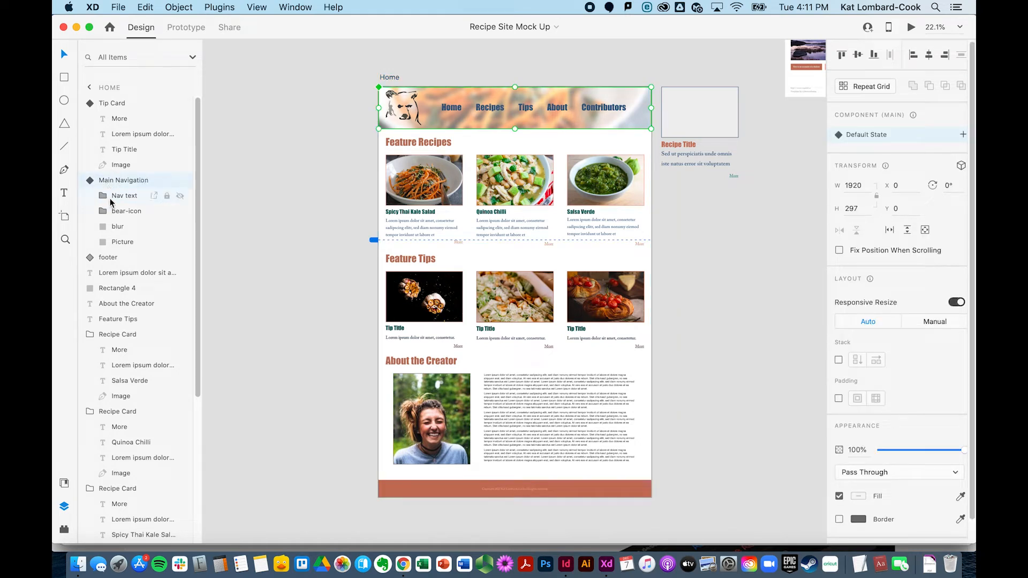
{"action": "left_click", "coordinate": [110, 198]}
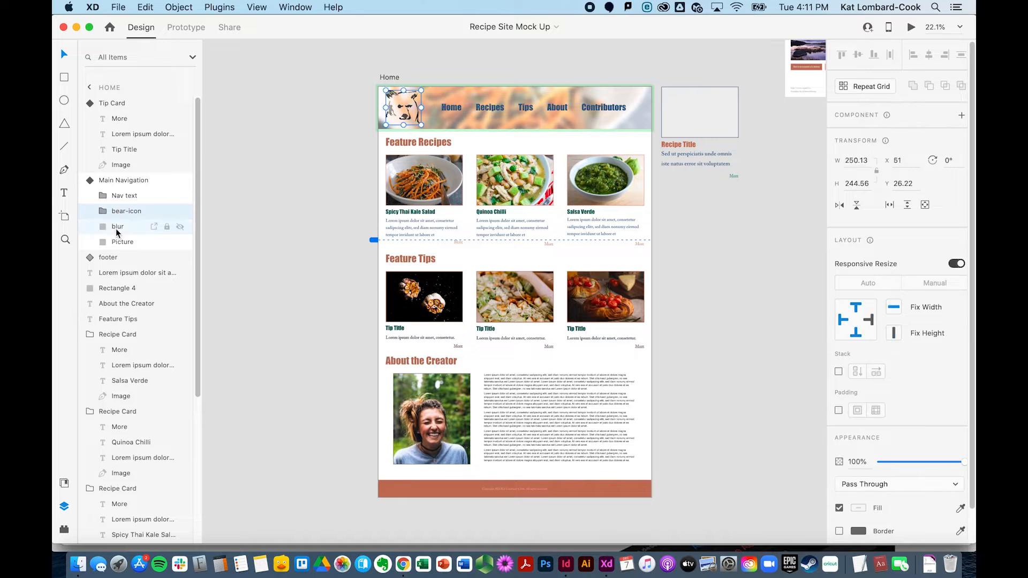
{"action": "left_click", "coordinate": [119, 242]}
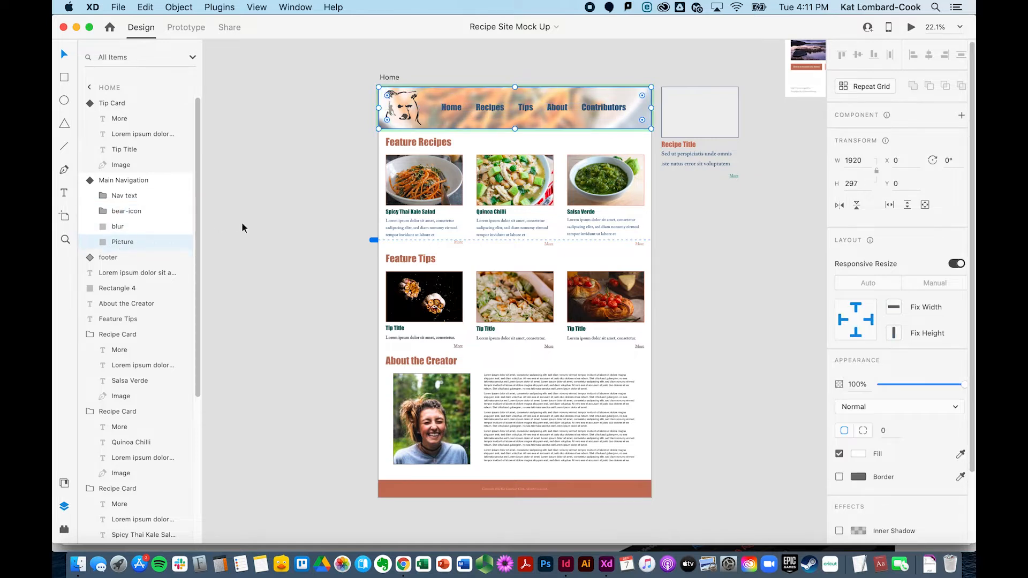
{"action": "left_click", "coordinate": [253, 238]}
Step: Examine the layers of the Spicy Thai Kale Salad recipe card image
{"action": "double_click", "coordinate": [92, 196]}
{"action": "double_click", "coordinate": [91, 196]}
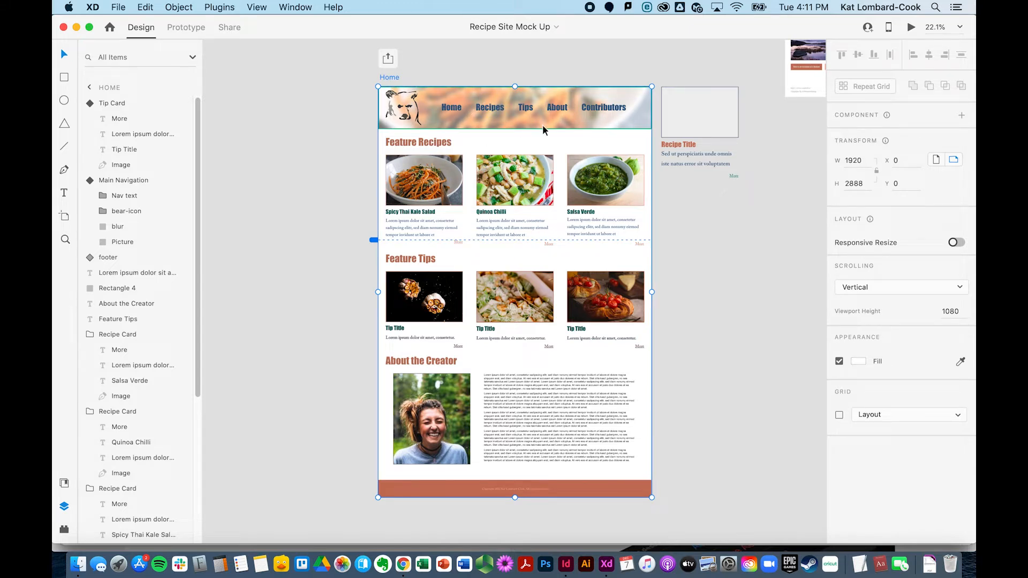
{"action": "left_click", "coordinate": [421, 174]}
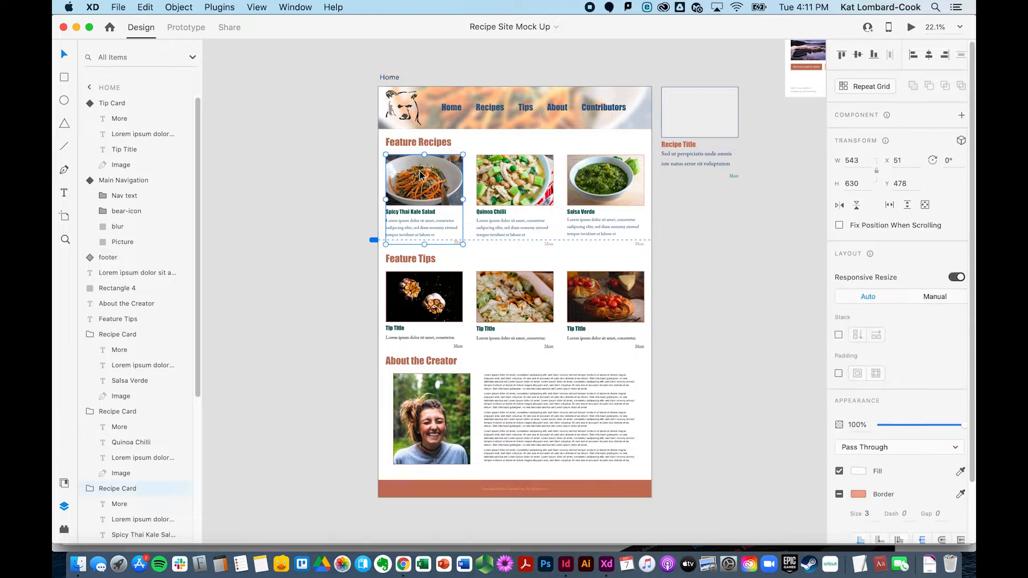
{"action": "double_click", "coordinate": [421, 175]}
{"action": "double_click", "coordinate": [421, 174]}
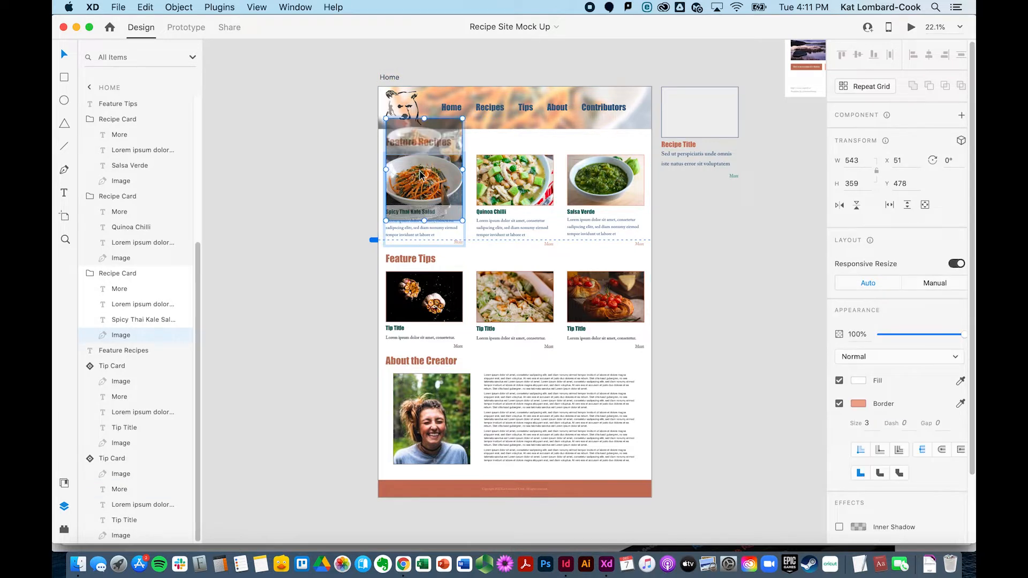
{"action": "left_click", "coordinate": [332, 195]}
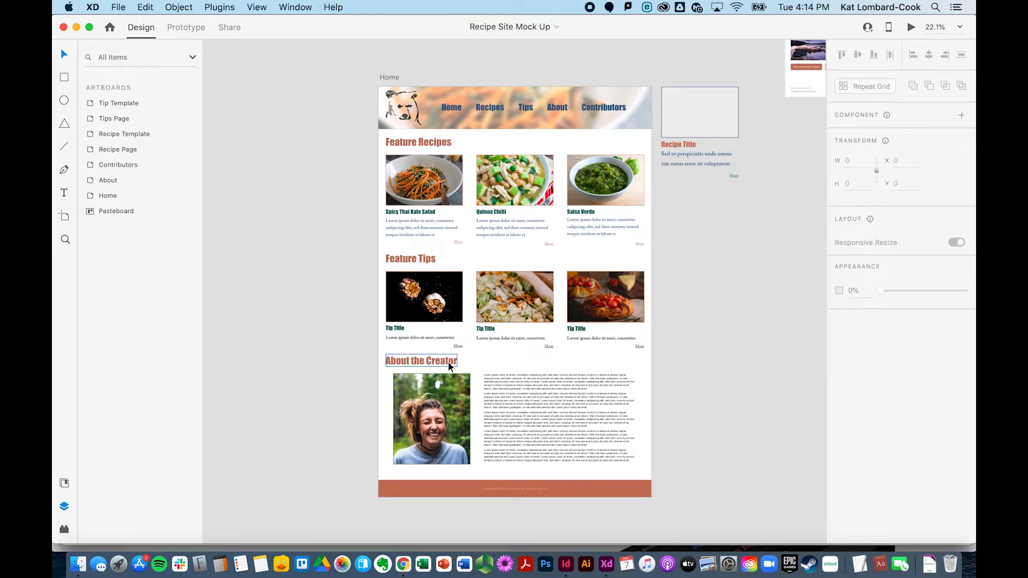
Step: Mark the blur and Picture layers of the Main Navigation for export
{"action": "left_click", "coordinate": [439, 119]}
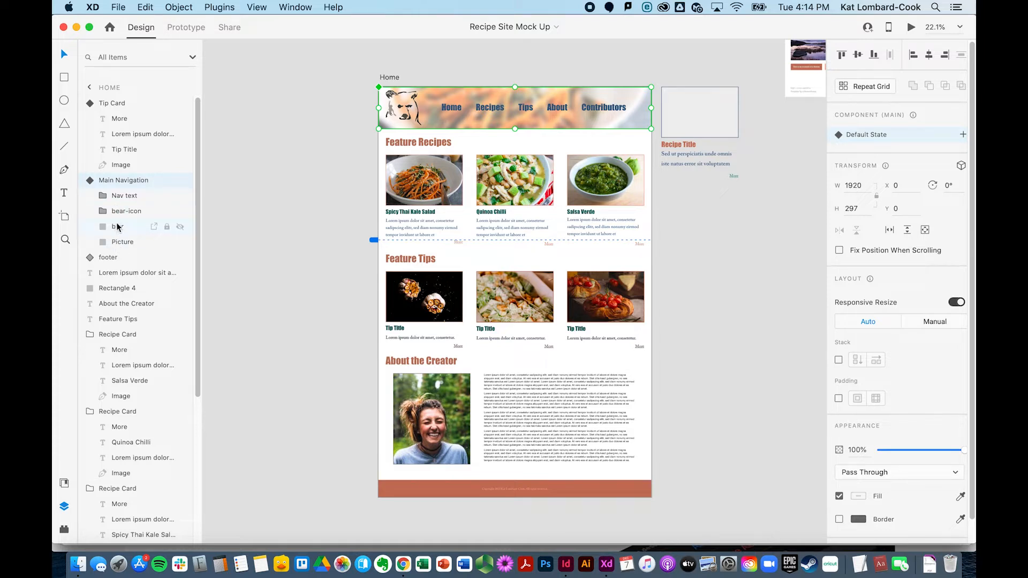
{"action": "left_click", "coordinate": [154, 229]}
{"action": "left_click", "coordinate": [154, 242]}
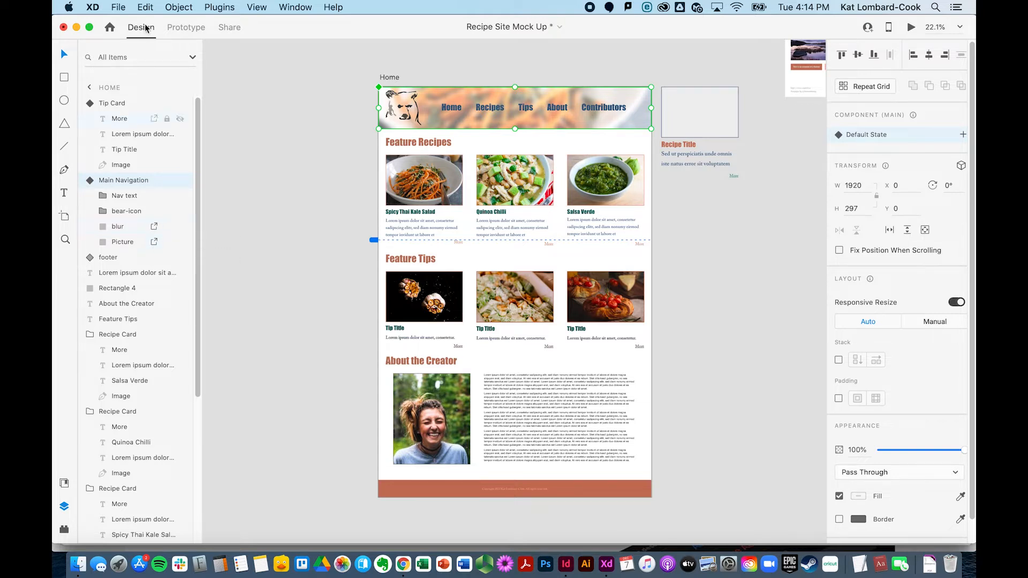
{"action": "left_click", "coordinate": [122, 7]}
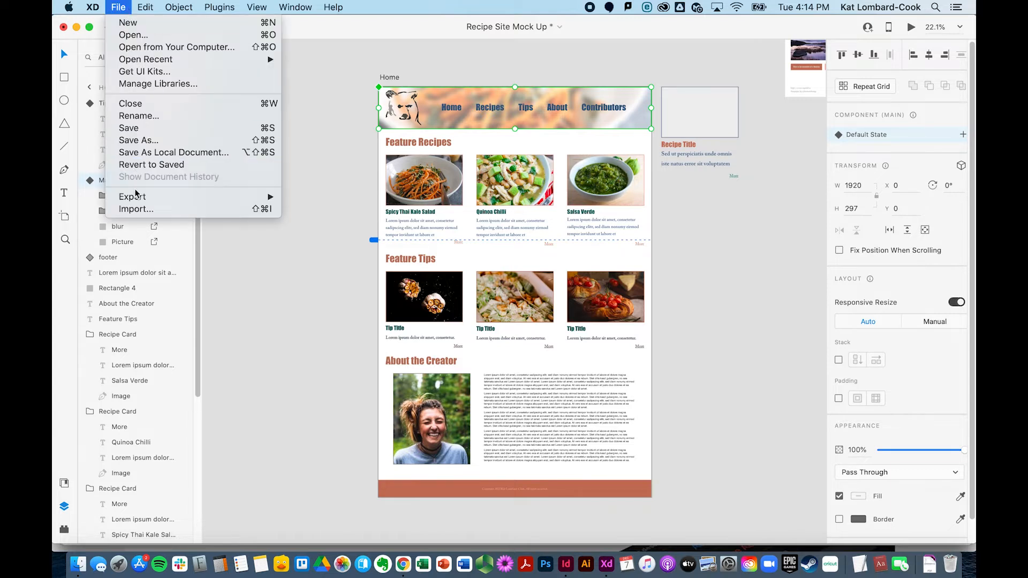
{"action": "mouse_move", "coordinate": [136, 202]}
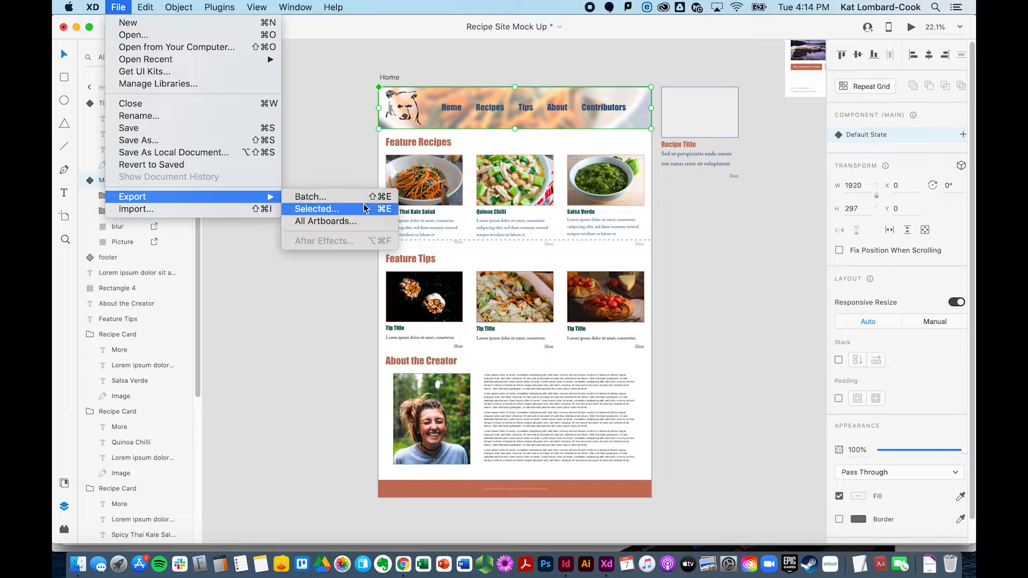
{"action": "left_click", "coordinate": [235, 304]}
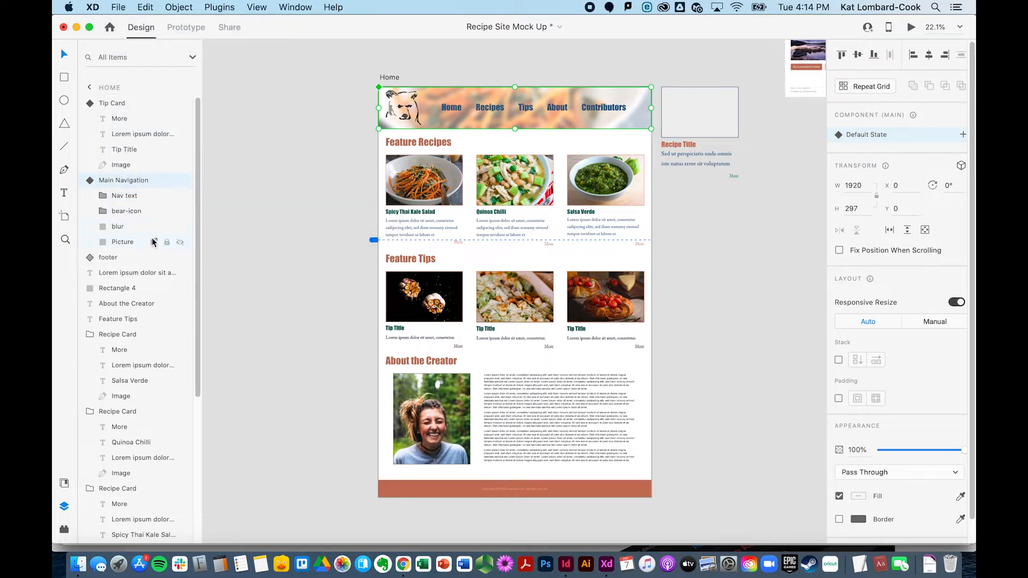
Step: Group the blur and Picture layers and rename the group Blurred Carrots
{"action": "left_click", "coordinate": [118, 227]}
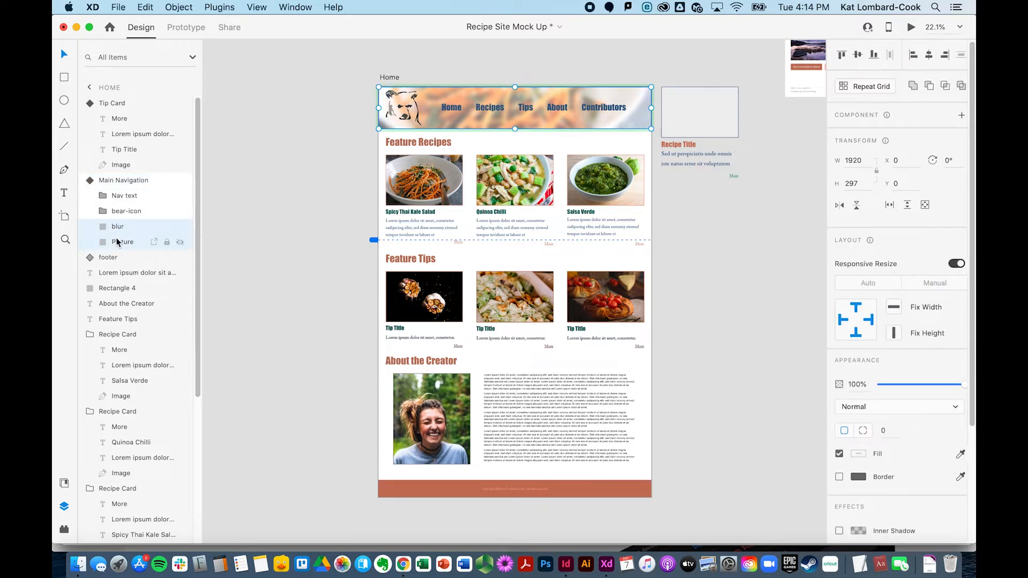
{"action": "left_click", "coordinate": [116, 238], "text": "shift"}
{"action": "key", "text": "super+g"}
{"action": "double_click", "coordinate": [120, 226]}
{"action": "type", "text": "B"}
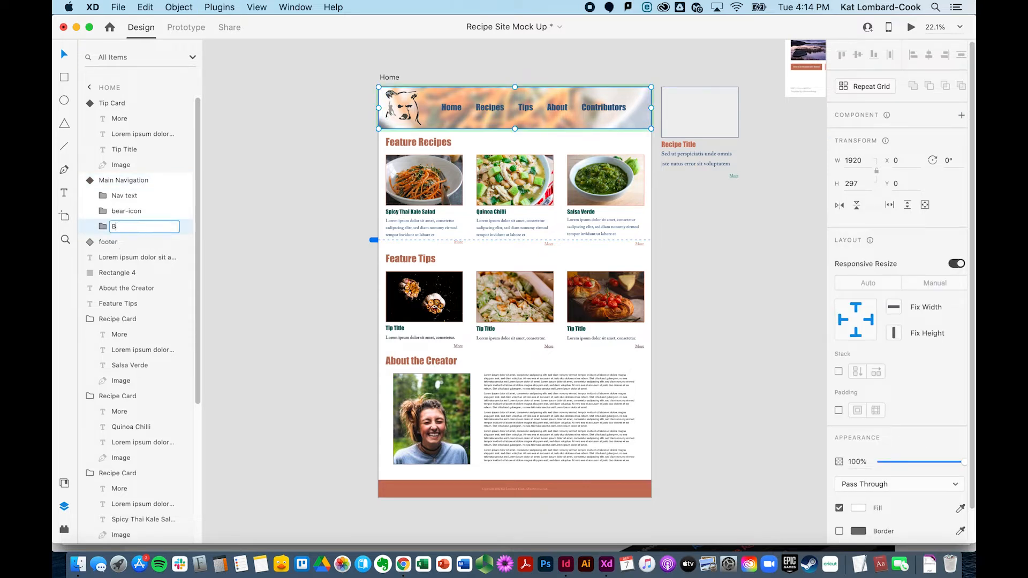
{"action": "type", "text": "lurred"}
{"action": "type", "text": " Carrots"}
{"action": "key", "text": "Return"}
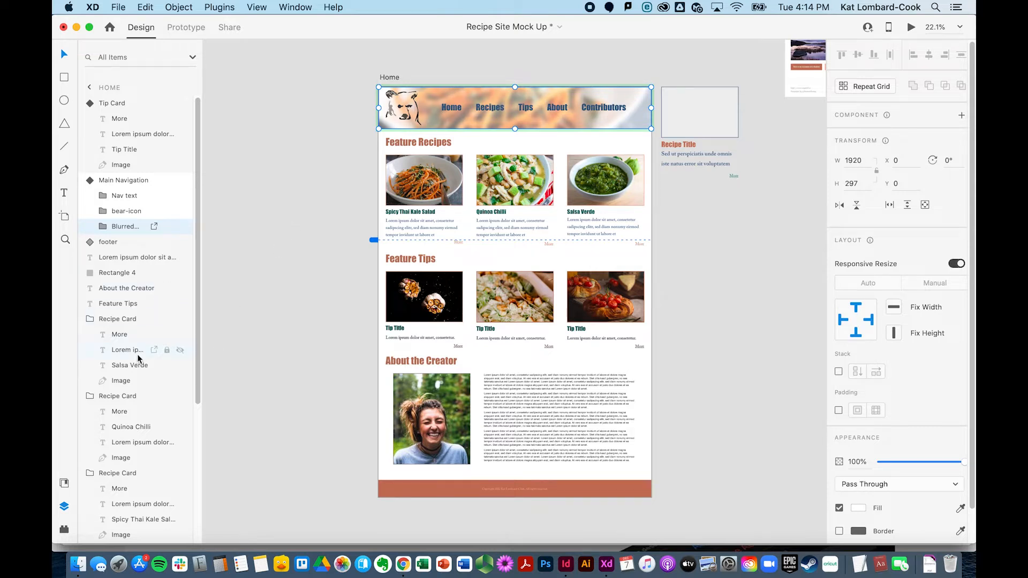
Step: Mark the images of the Salsa Verde, Quinoa Chilli and Spicy Thai Kale Salad recipe cards for export
{"action": "scroll", "coordinate": [138, 358], "scroll_direction": "down", "scroll_amount": 3}
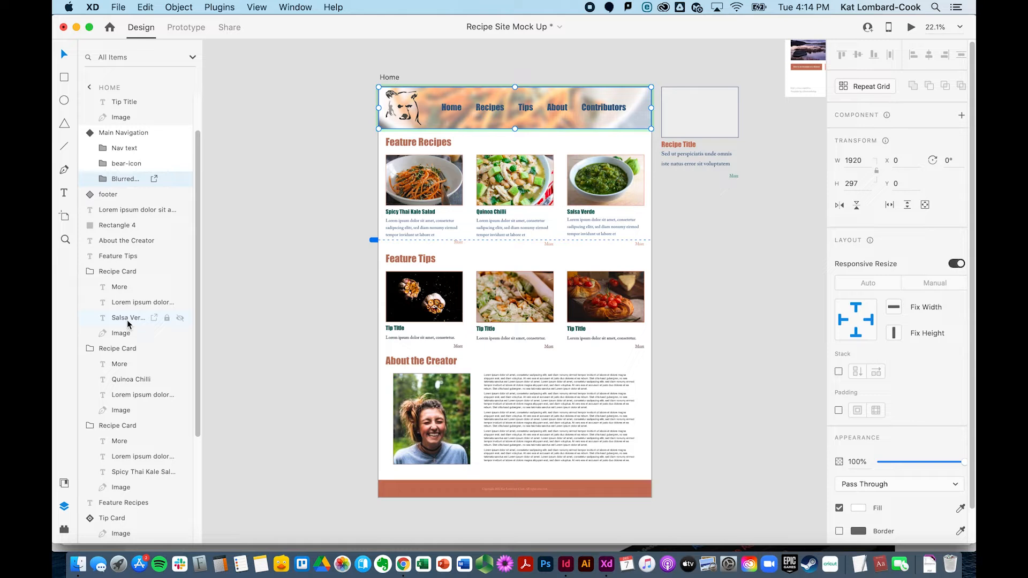
{"action": "left_click", "coordinate": [126, 333]}
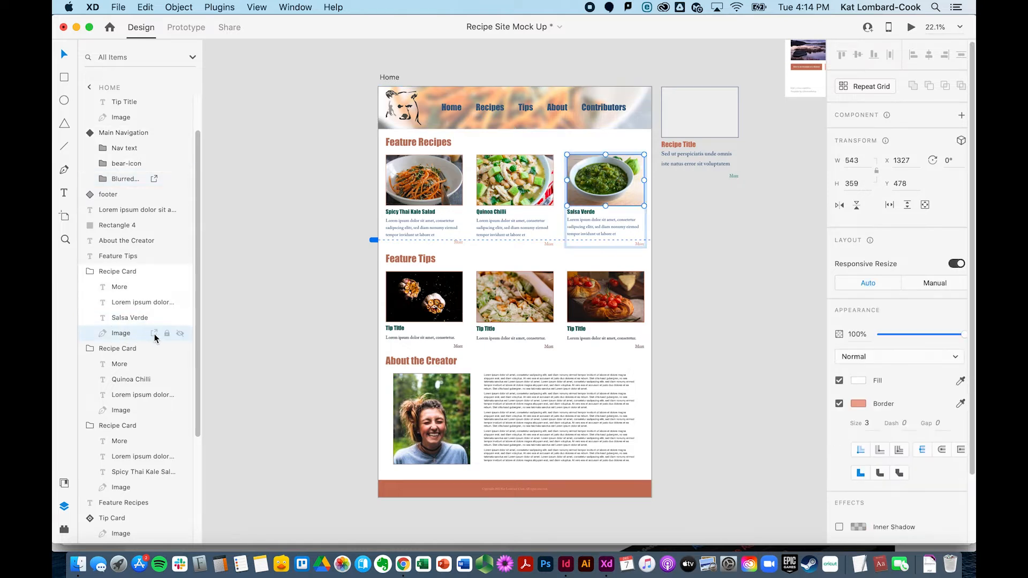
{"action": "scroll", "coordinate": [154, 343], "scroll_direction": "down", "scroll_amount": 2}
{"action": "left_click", "coordinate": [156, 377]}
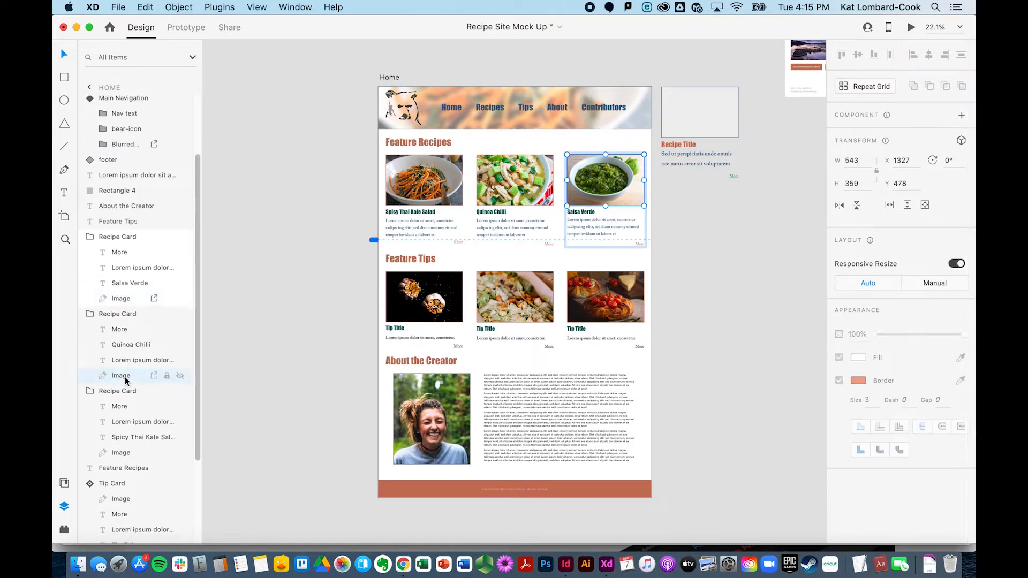
{"action": "scroll", "coordinate": [143, 407], "scroll_direction": "down", "scroll_amount": 3}
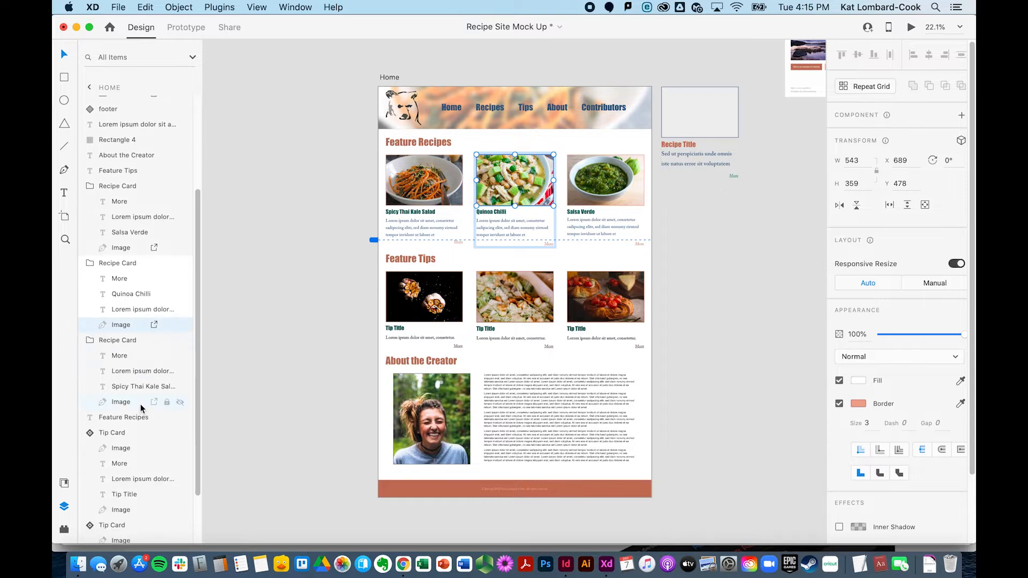
{"action": "left_click", "coordinate": [126, 403]}
{"action": "scroll", "coordinate": [128, 428], "scroll_direction": "down", "scroll_amount": 3}
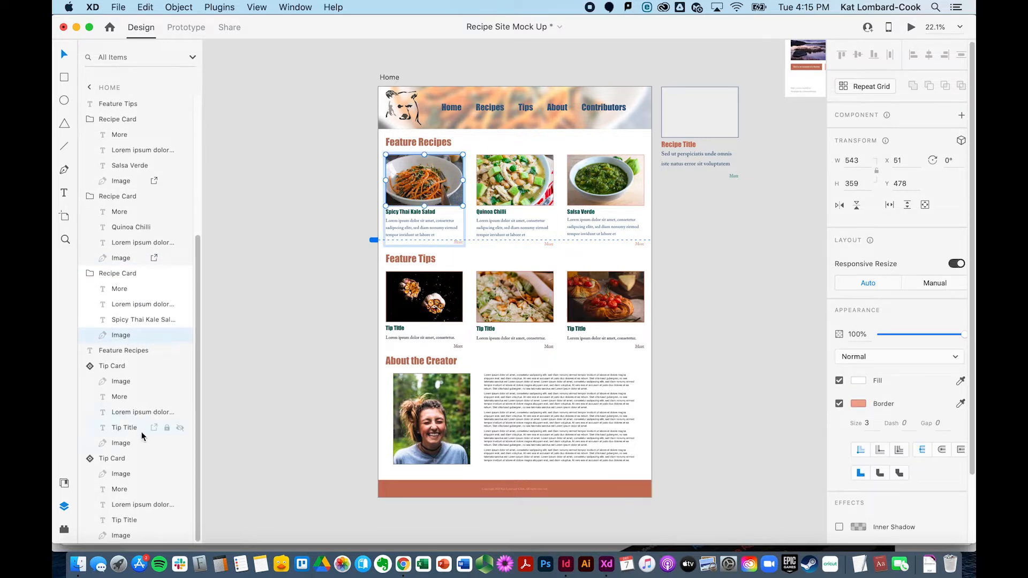
Step: Mark the first tip card's image for export and delete its extra bottom Image layer
{"action": "left_click", "coordinate": [127, 382]}
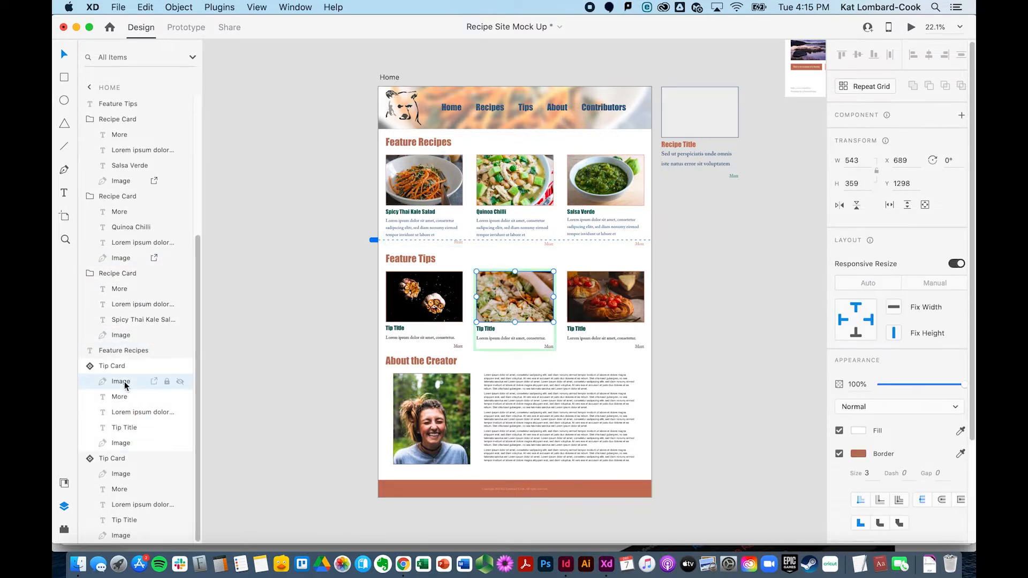
{"action": "left_click", "coordinate": [120, 444]}
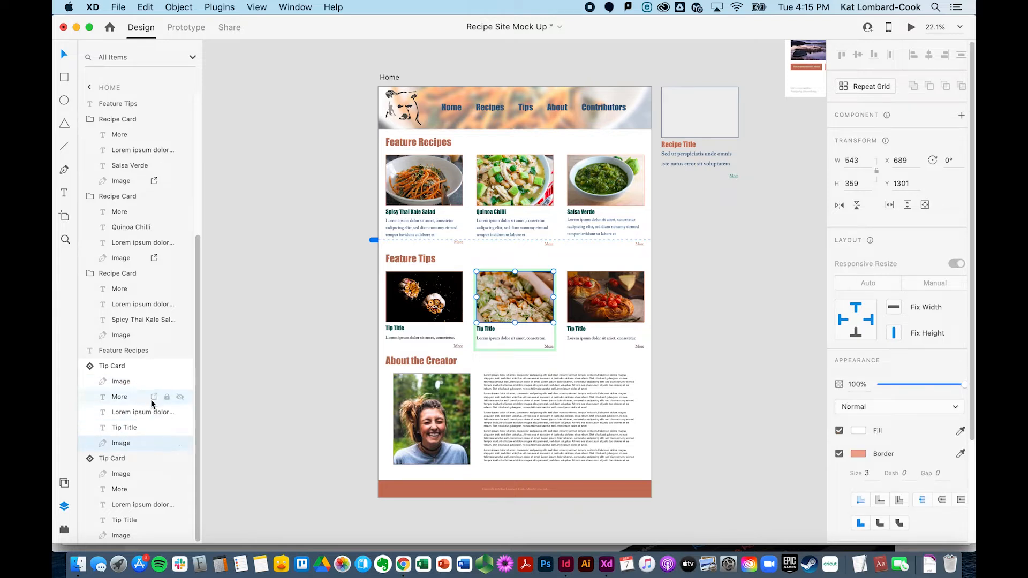
{"action": "left_click", "coordinate": [120, 443]}
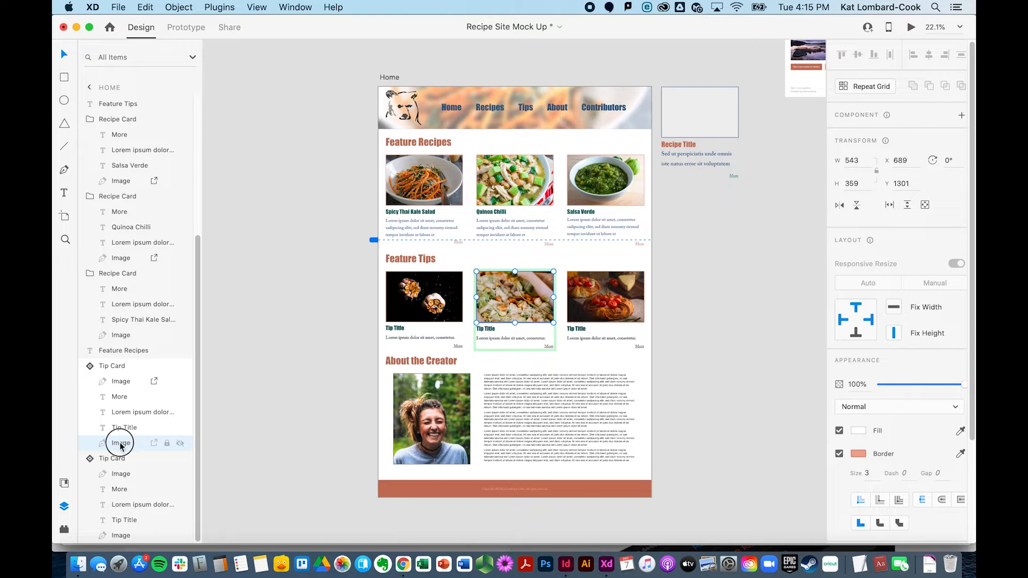
{"action": "key", "text": "BackSpace"}
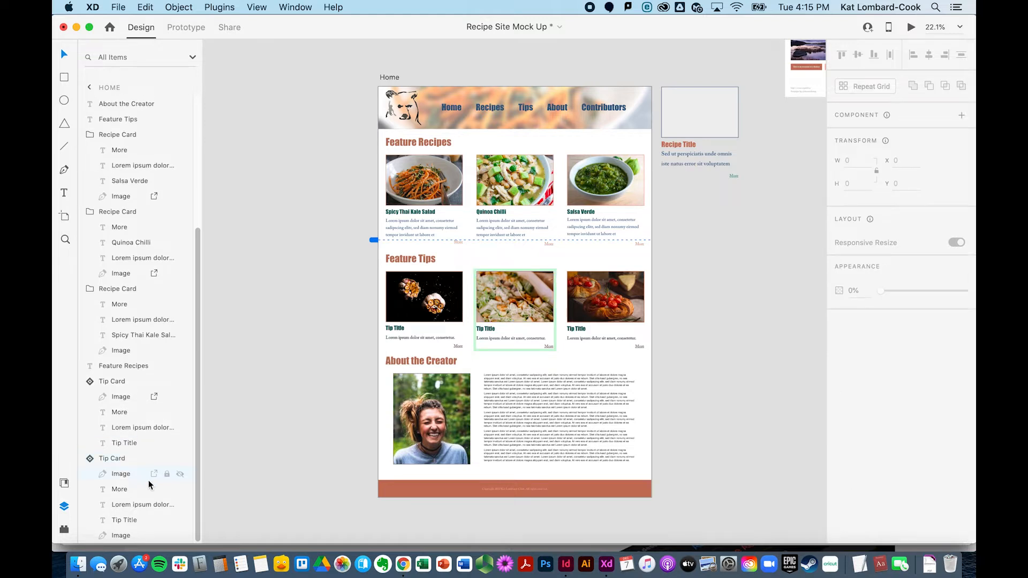
Step: Mark the second tip card's image for export and delete its extra bottom Image layer
{"action": "left_click", "coordinate": [116, 475]}
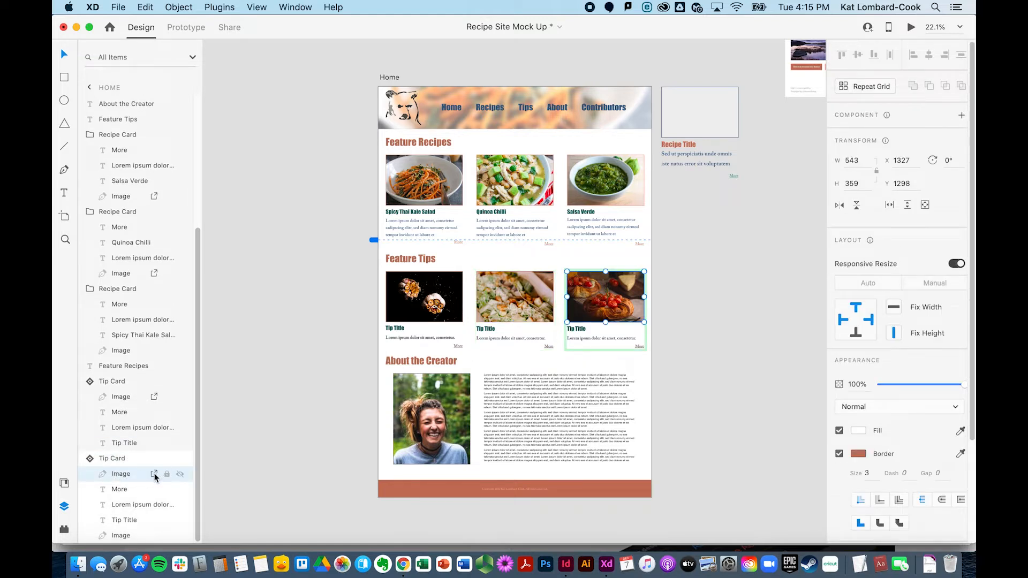
{"action": "left_click", "coordinate": [125, 538]}
{"action": "key", "text": "BackSpace"}
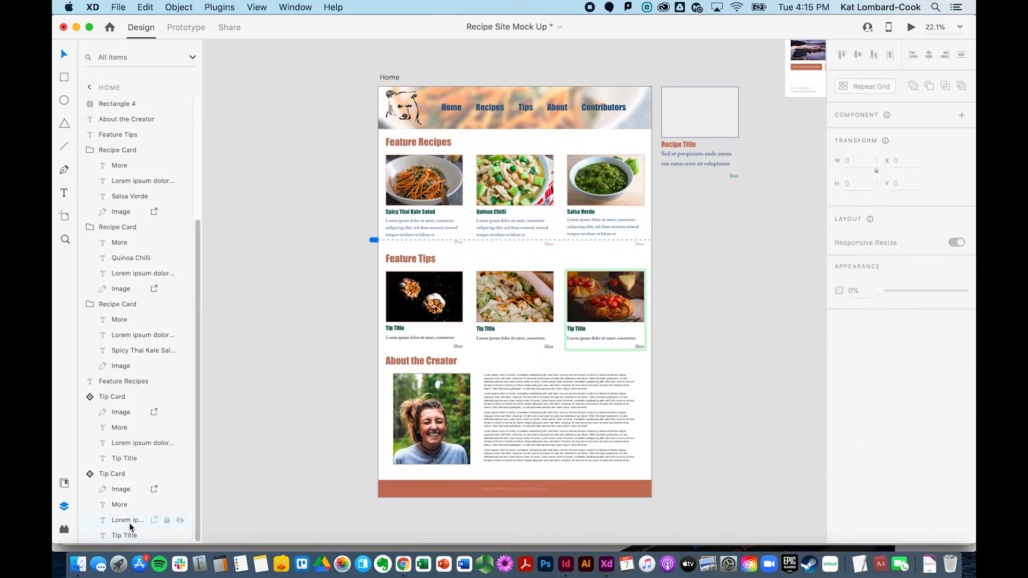
{"action": "scroll", "coordinate": [140, 394], "scroll_direction": "up", "scroll_amount": 3}
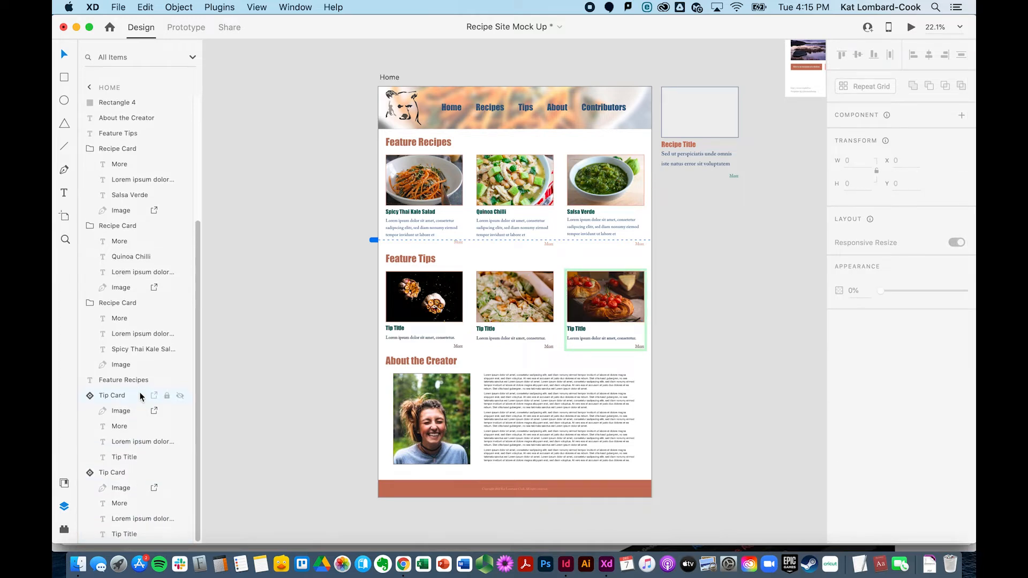
{"action": "scroll", "coordinate": [139, 396], "scroll_direction": "up", "scroll_amount": 5}
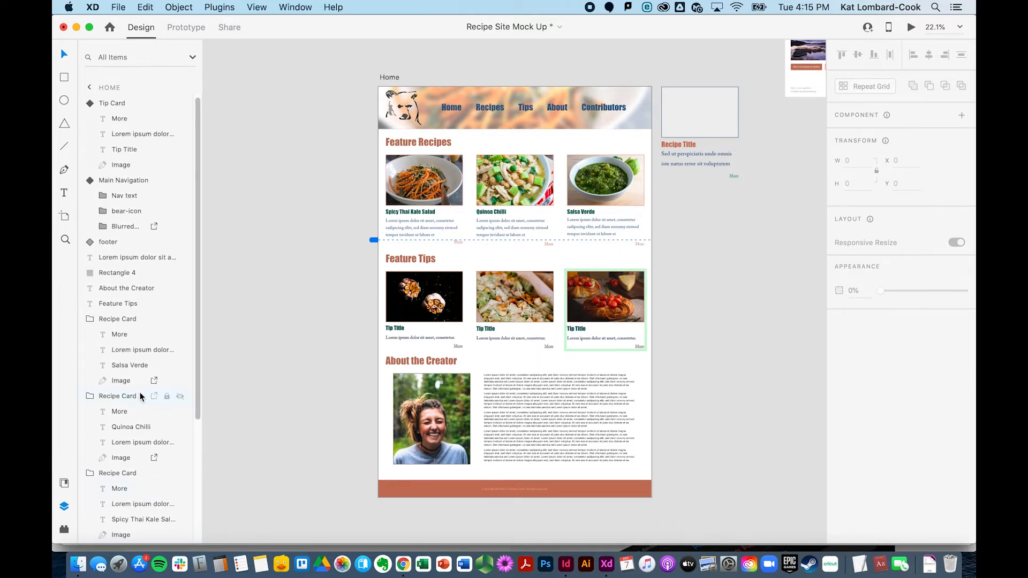
{"action": "scroll", "coordinate": [140, 395], "scroll_direction": "down", "scroll_amount": 8}
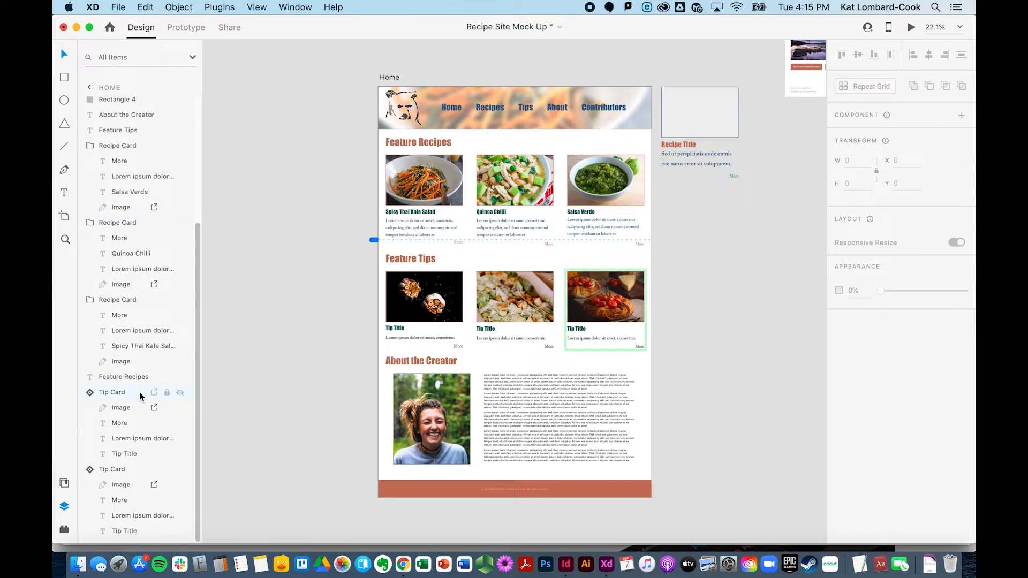
{"action": "scroll", "coordinate": [139, 392], "scroll_direction": "up", "scroll_amount": 1}
{"action": "scroll", "coordinate": [140, 396], "scroll_direction": "up", "scroll_amount": 8}
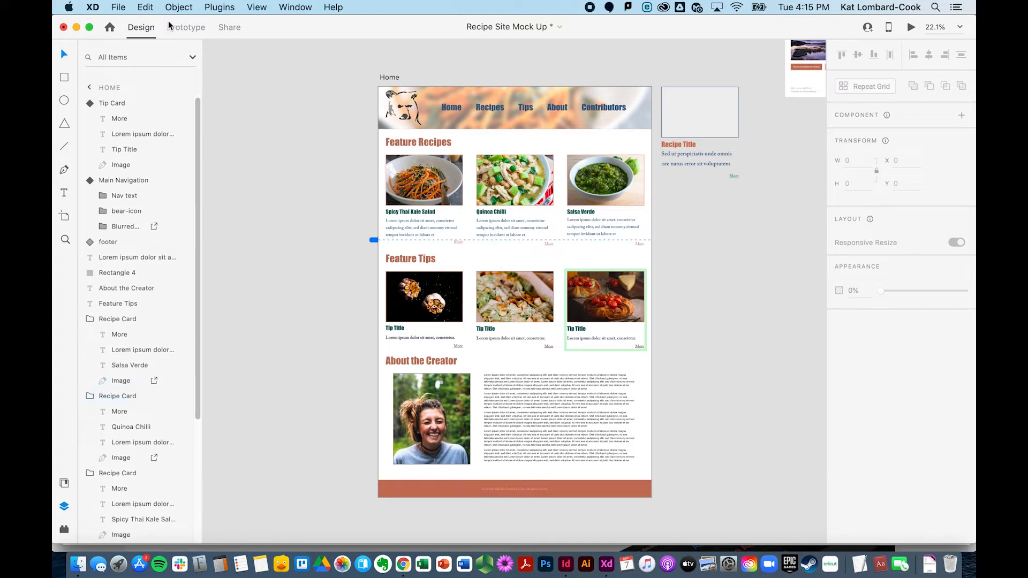
Step: Move the Main Navigation layer to the top of the Home artboard's layer list
{"action": "left_click", "coordinate": [152, 164]}
{"action": "left_click_drag", "start_coordinate": [129, 179], "coordinate": [118, 101]}
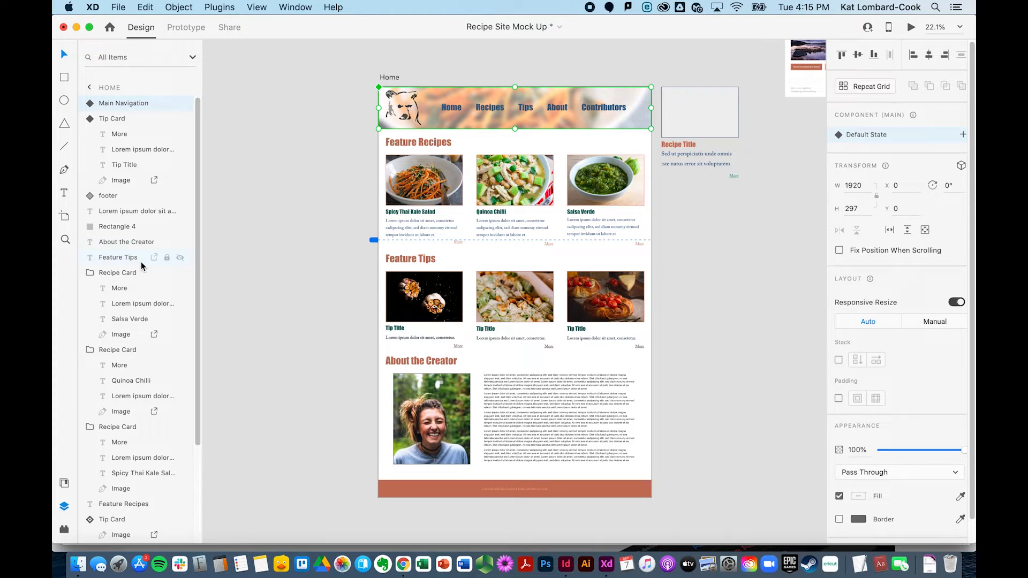
Step: Mark the creator's photo for export and collapse the Recipe Card and Tip Card groups in the layers list
{"action": "scroll", "coordinate": [141, 262], "scroll_direction": "down", "scroll_amount": 5}
{"action": "left_click", "coordinate": [388, 425]}
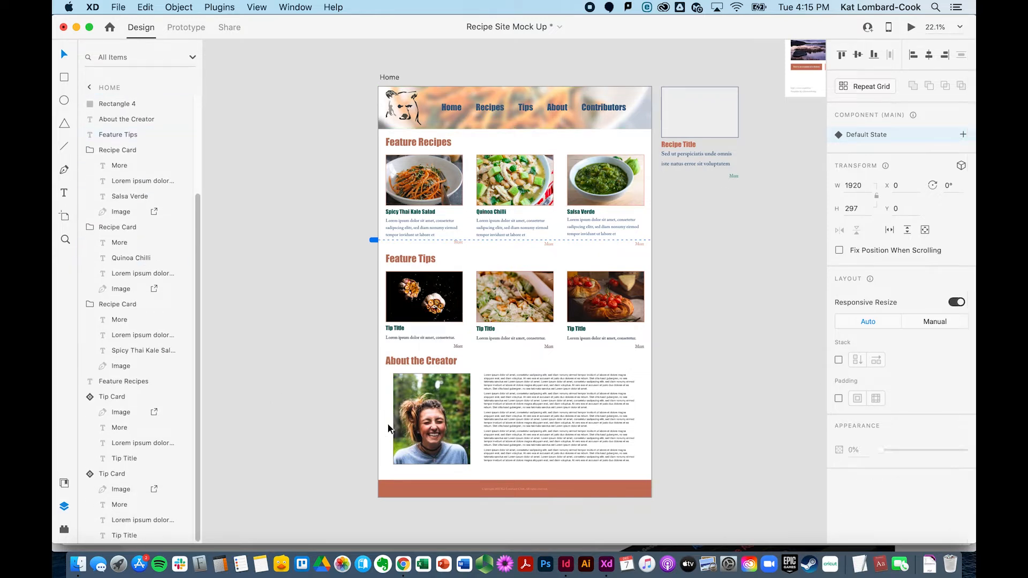
{"action": "left_click", "coordinate": [401, 426]}
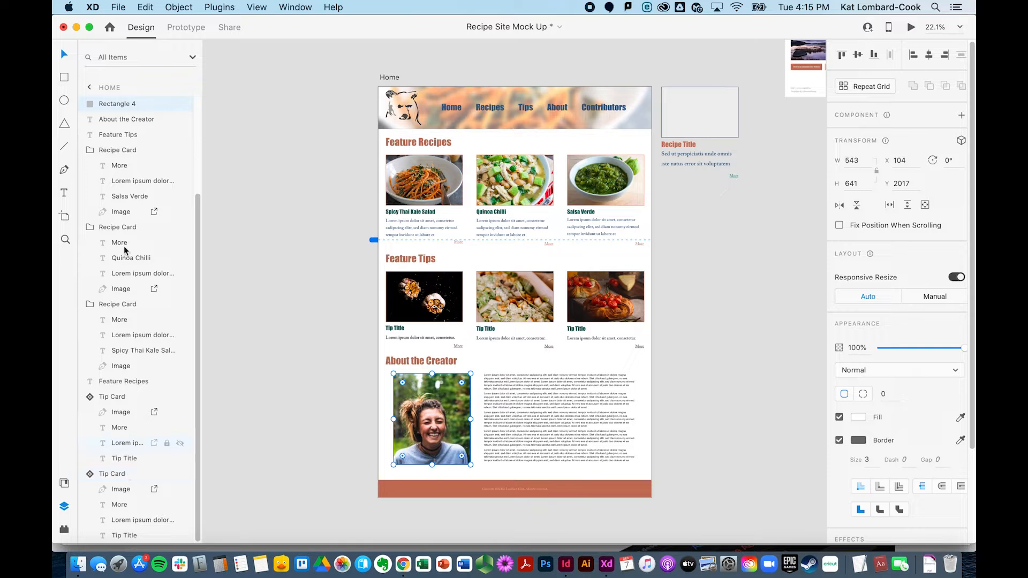
{"action": "scroll", "coordinate": [149, 107], "scroll_direction": "up", "scroll_amount": 3}
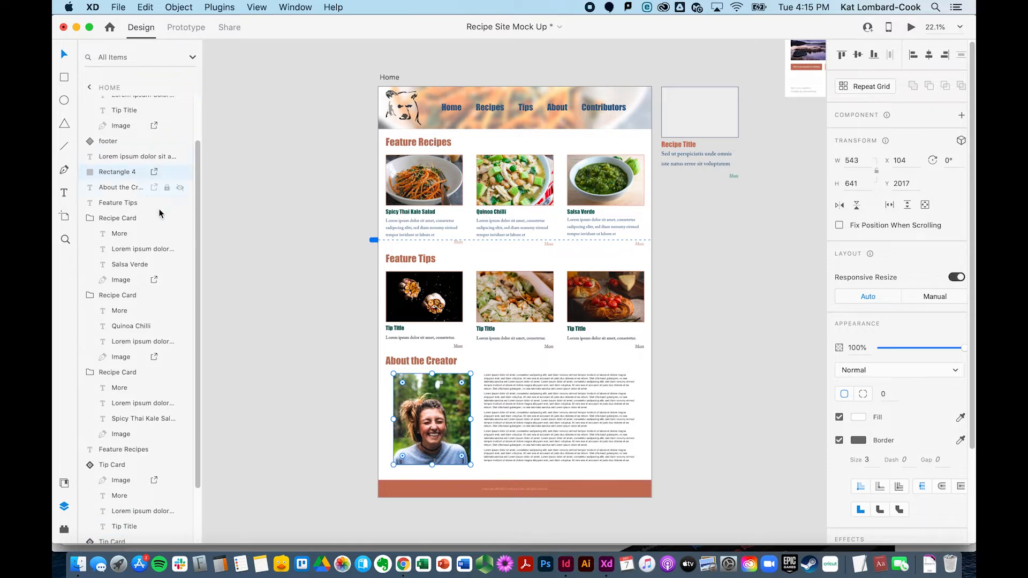
{"action": "left_click", "coordinate": [89, 218]}
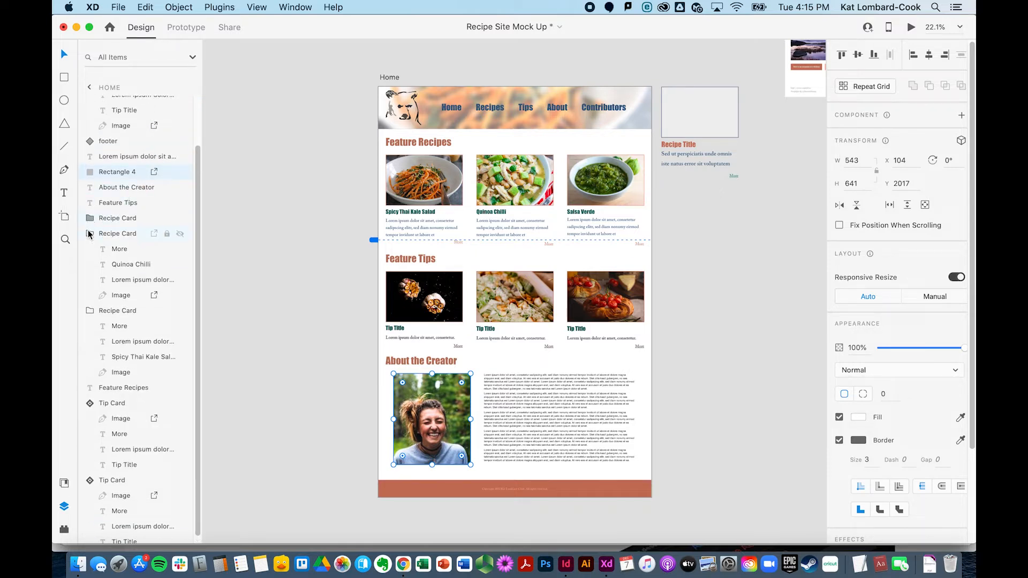
{"action": "left_click", "coordinate": [89, 234]}
{"action": "left_click", "coordinate": [89, 304]}
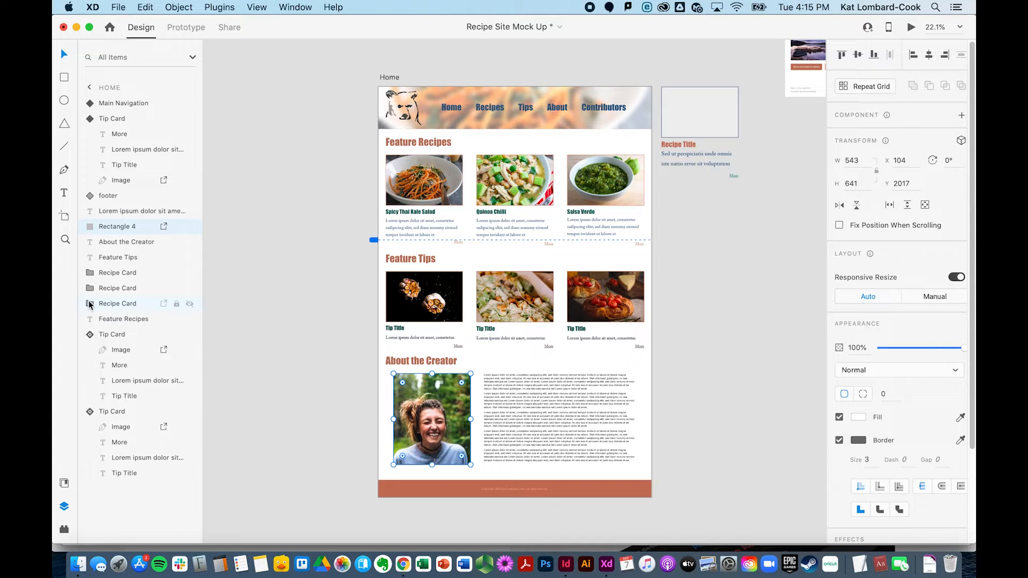
{"action": "left_click", "coordinate": [89, 335]}
{"action": "left_click", "coordinate": [90, 350]}
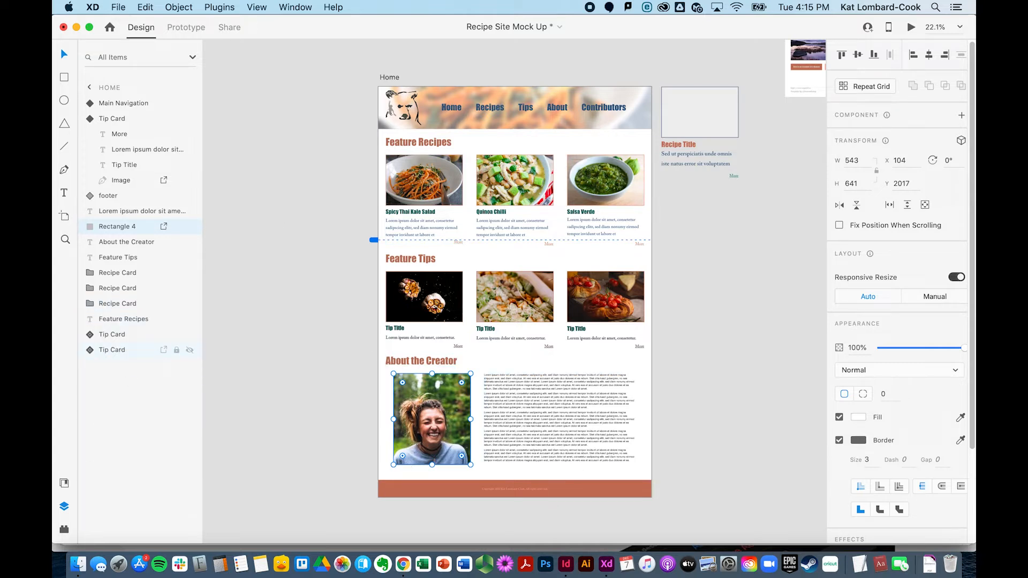
Step: Batch export the marked assets as JPG at 100% quality and 1x size into the Images folder
{"action": "left_click", "coordinate": [119, 7]}
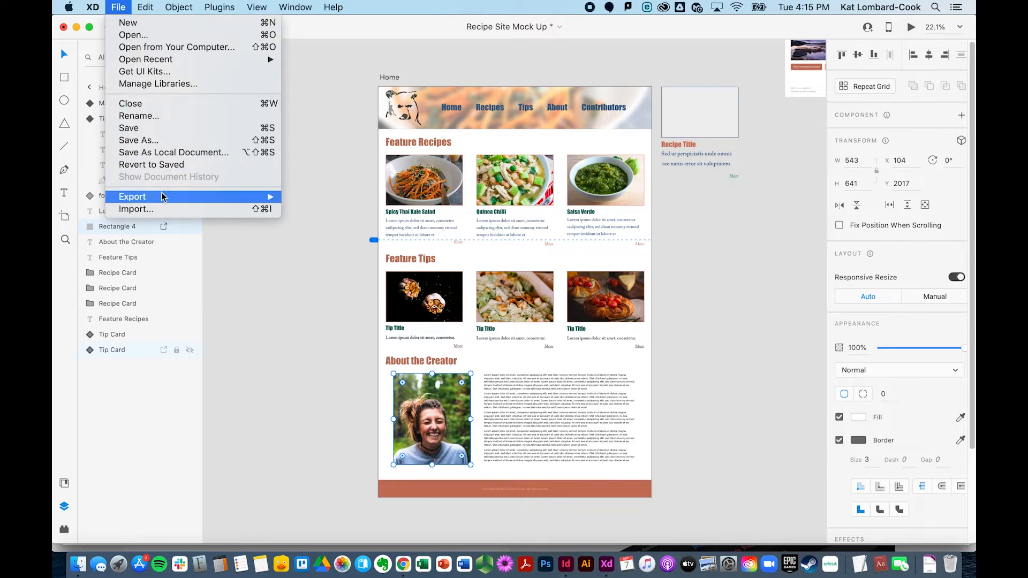
{"action": "mouse_move", "coordinate": [162, 197]}
{"action": "left_click", "coordinate": [298, 198]}
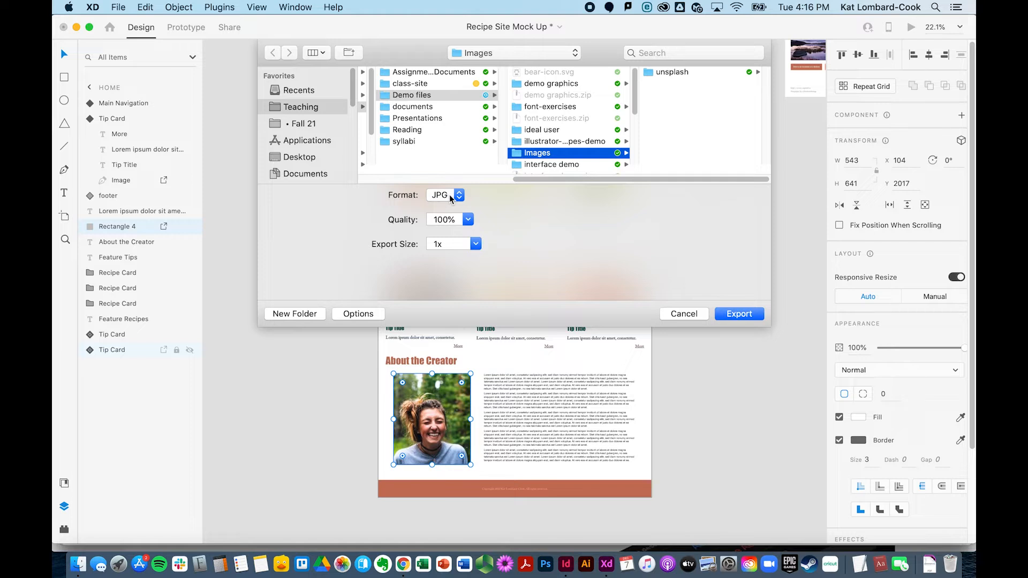
{"action": "left_click", "coordinate": [441, 199]}
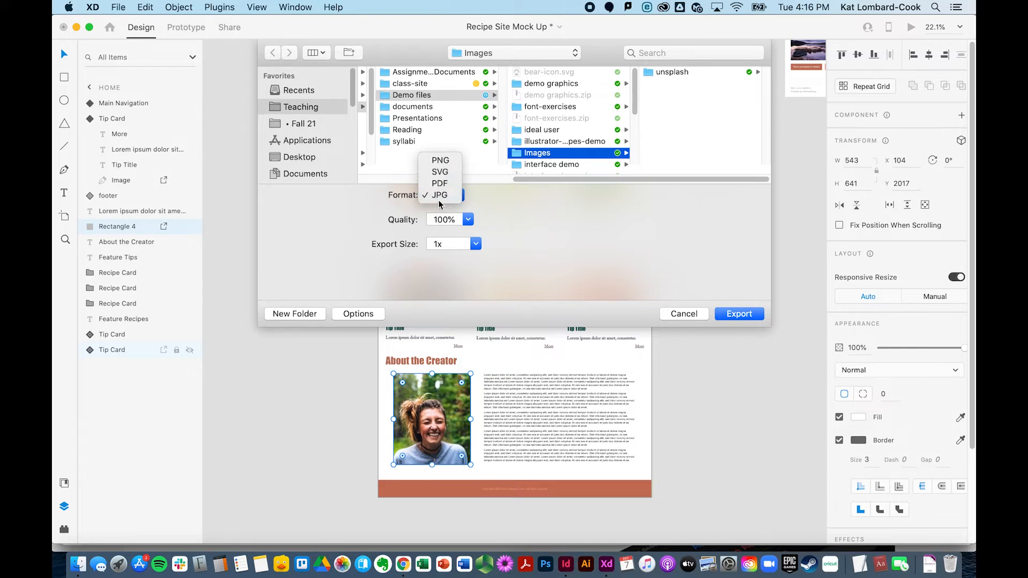
{"action": "left_click", "coordinate": [440, 196]}
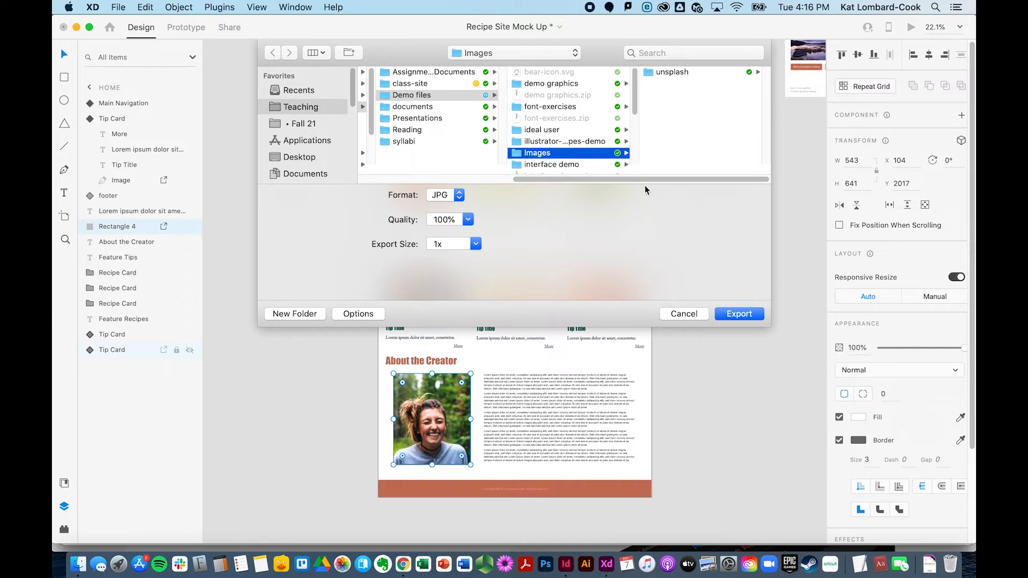
{"action": "left_click", "coordinate": [738, 318]}
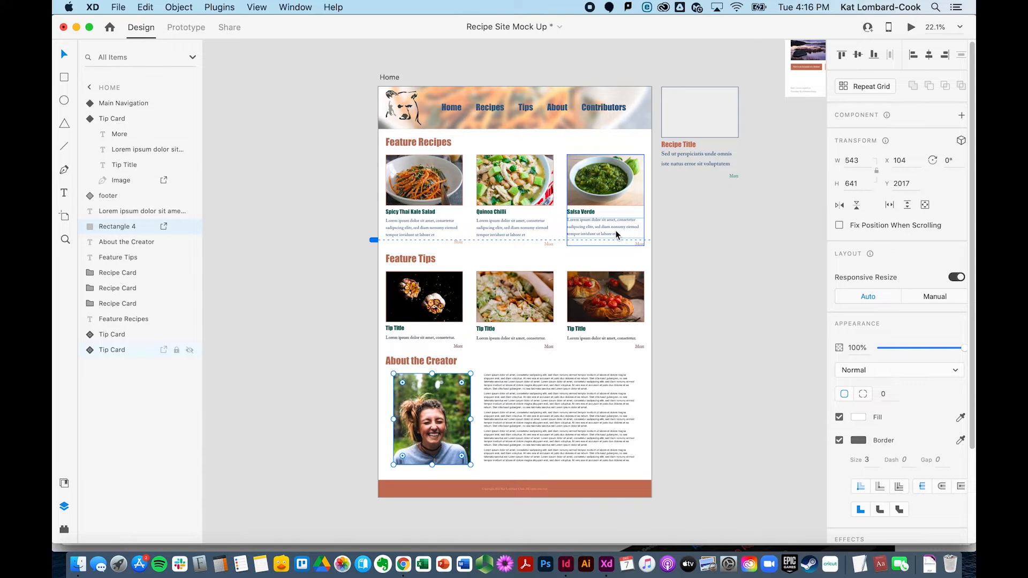
Step: Switch to Finder's Images folder and preview the exported Blurred Carrots-1.jpg file
{"action": "left_click", "coordinate": [78, 565]}
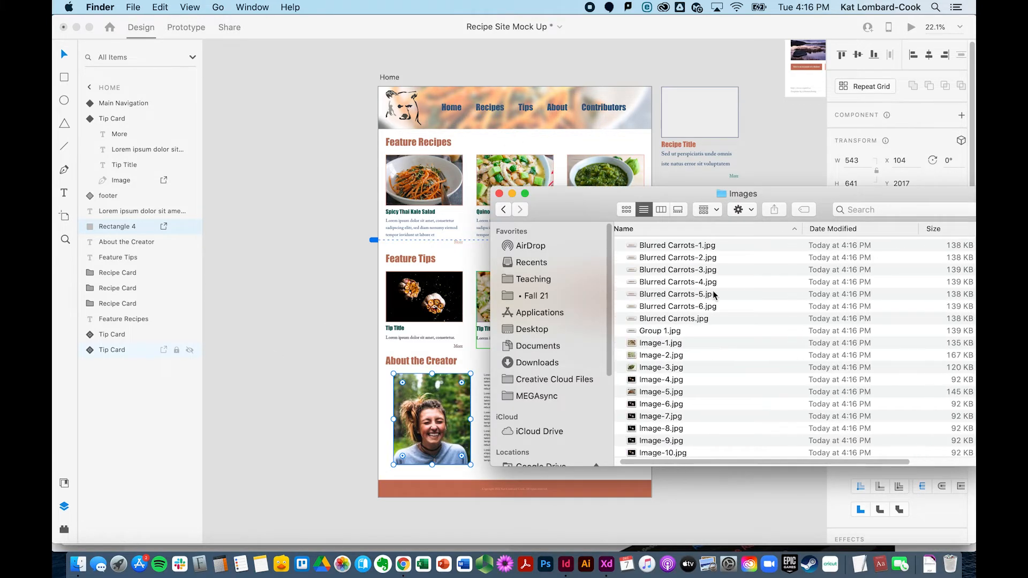
{"action": "left_click", "coordinate": [690, 245]}
{"action": "key", "text": "space"}
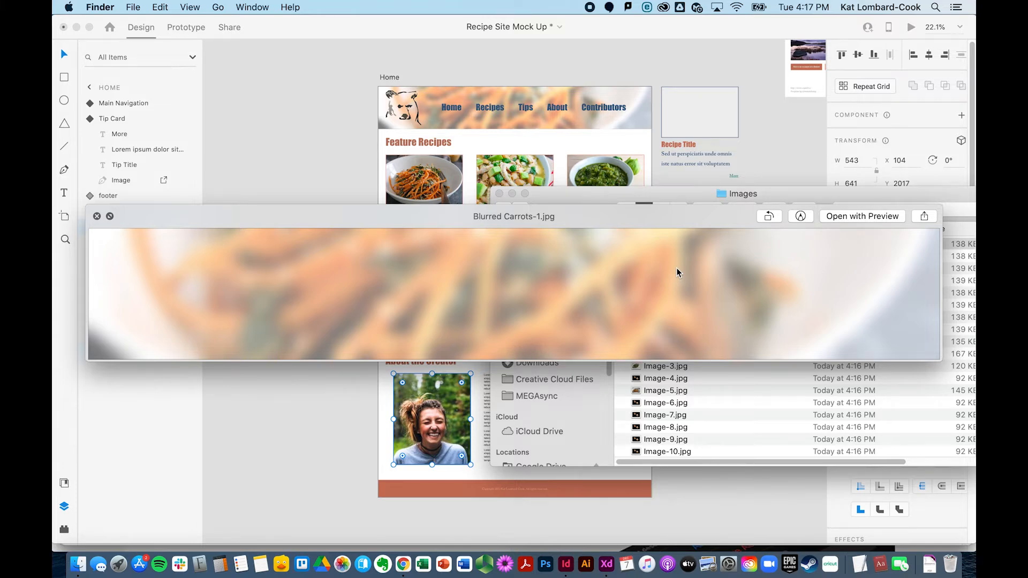
{"action": "key", "text": "space"}
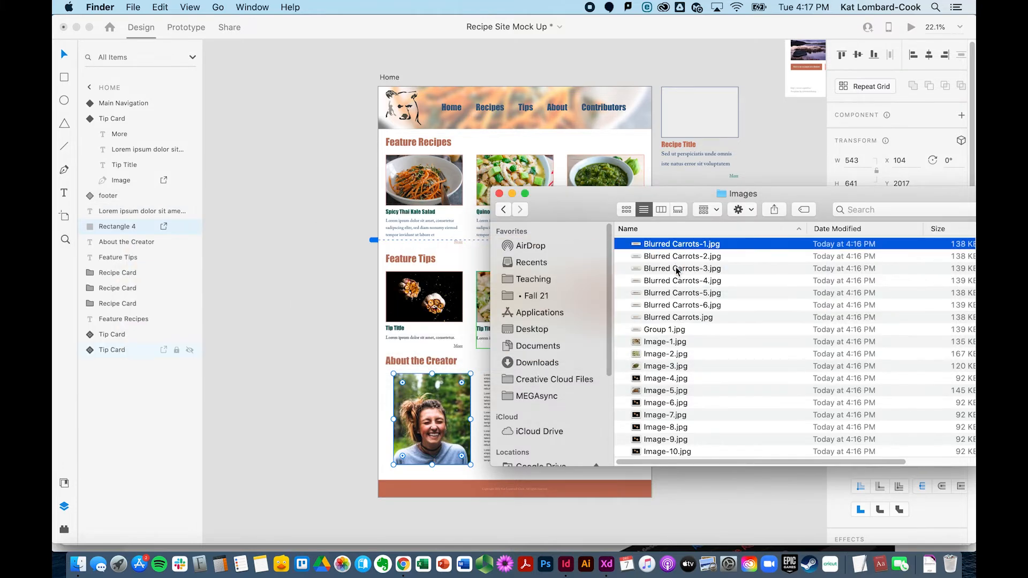
Step: Delete the duplicate files Blurred Carrots-1.jpg through Blurred Carrots-6.jpg and Group 1.jpg
{"action": "left_click", "coordinate": [687, 319]}
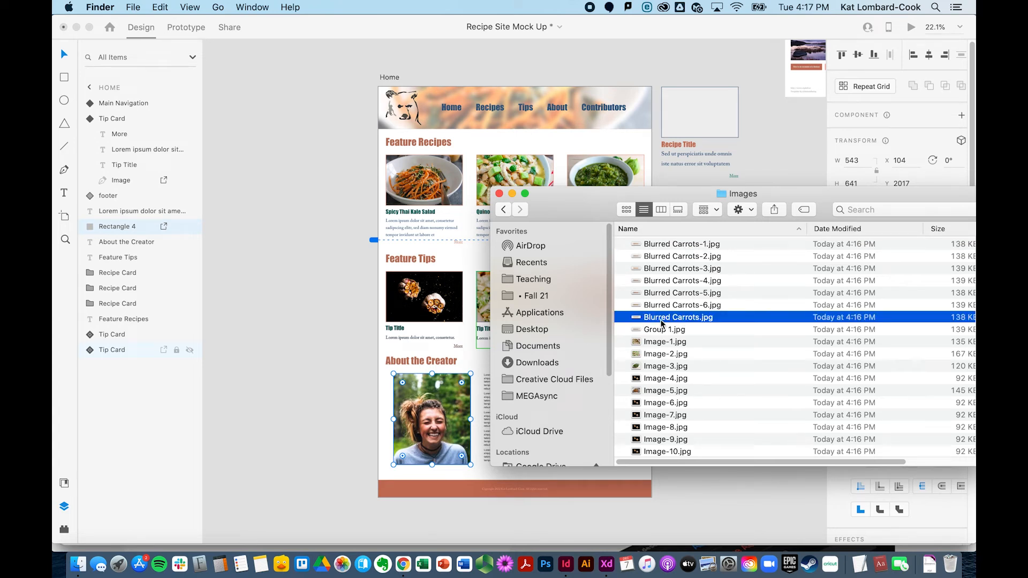
{"action": "key", "text": "Up"}
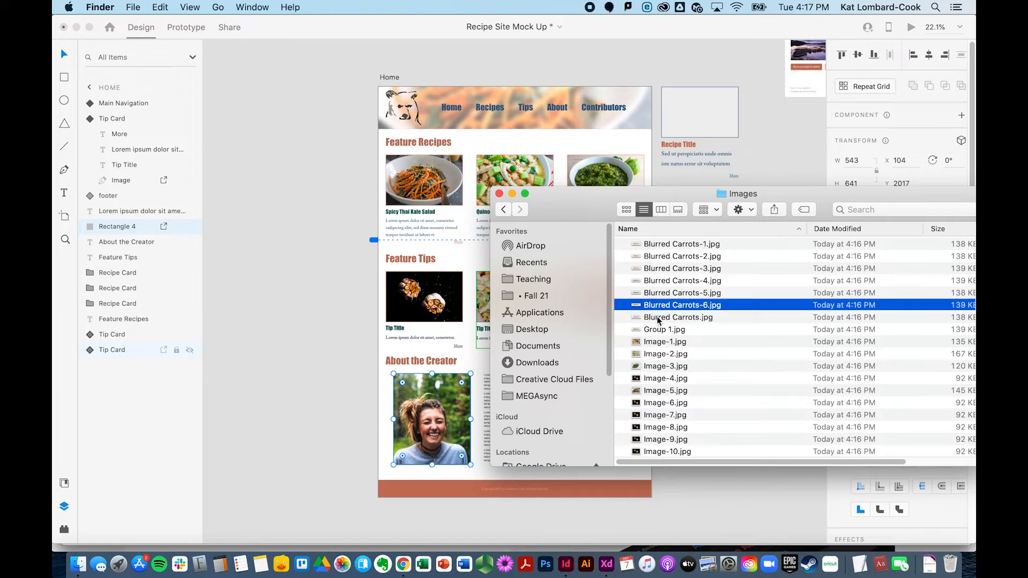
{"action": "left_click", "coordinate": [653, 331]}
{"action": "key", "text": "space"}
{"action": "key", "text": "space"}
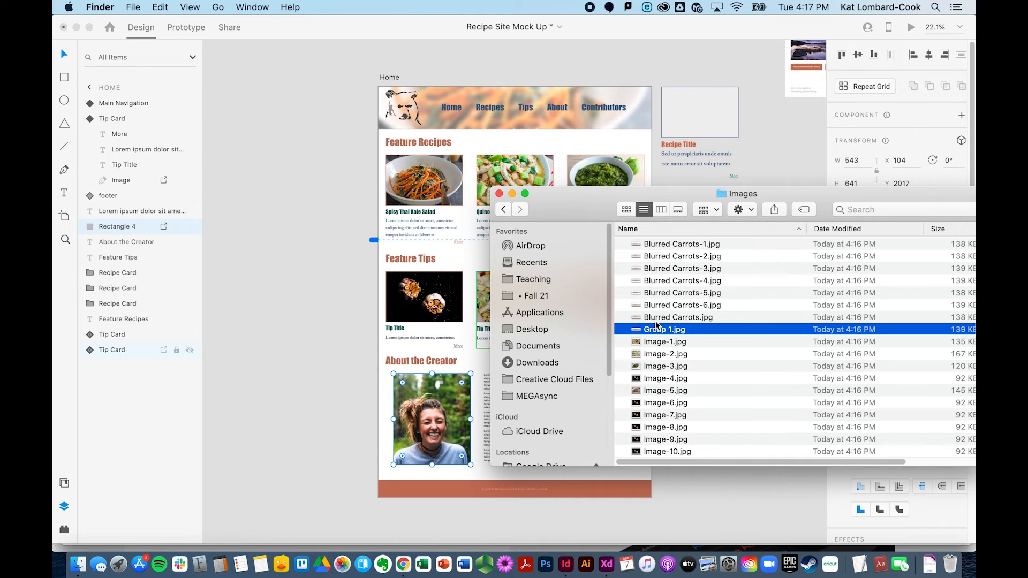
{"action": "left_click_drag", "start_coordinate": [665, 307], "coordinate": [677, 246]}
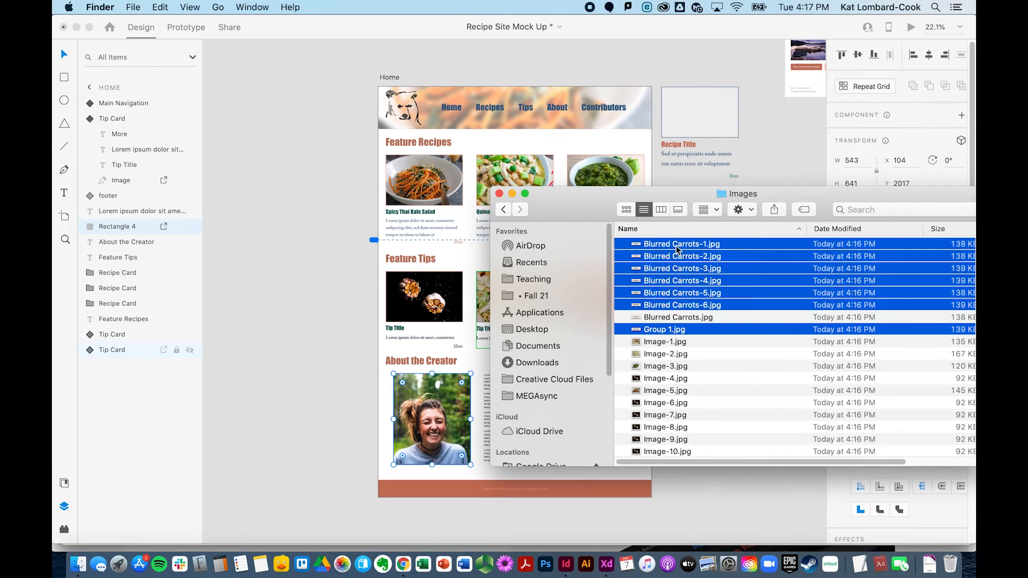
{"action": "key", "text": "super+BackSpace"}
Step: Rename Blurred Carrots.jpg to blurred_carrots.jpg
{"action": "left_click", "coordinate": [677, 247]}
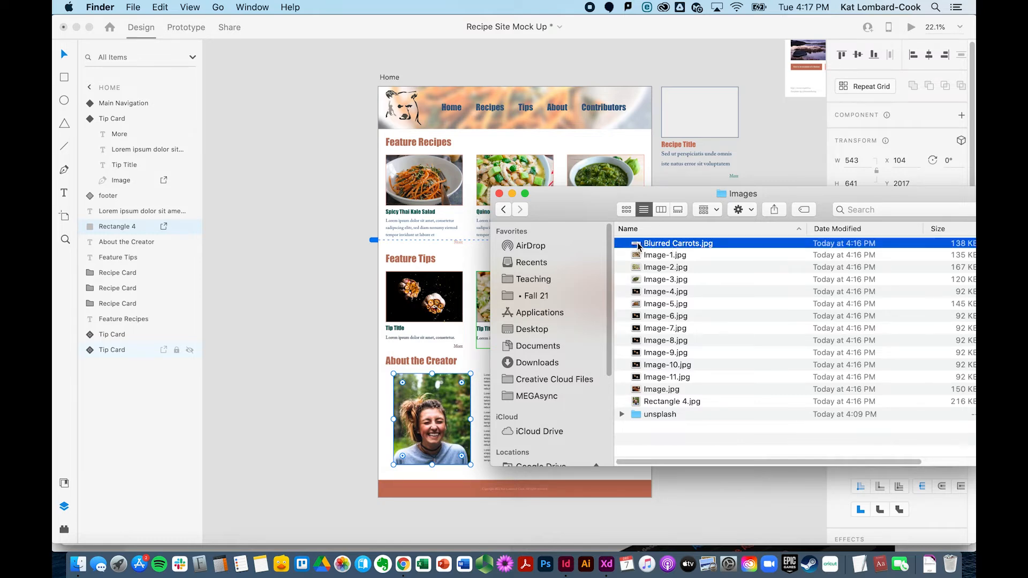
{"action": "key", "text": "space"}
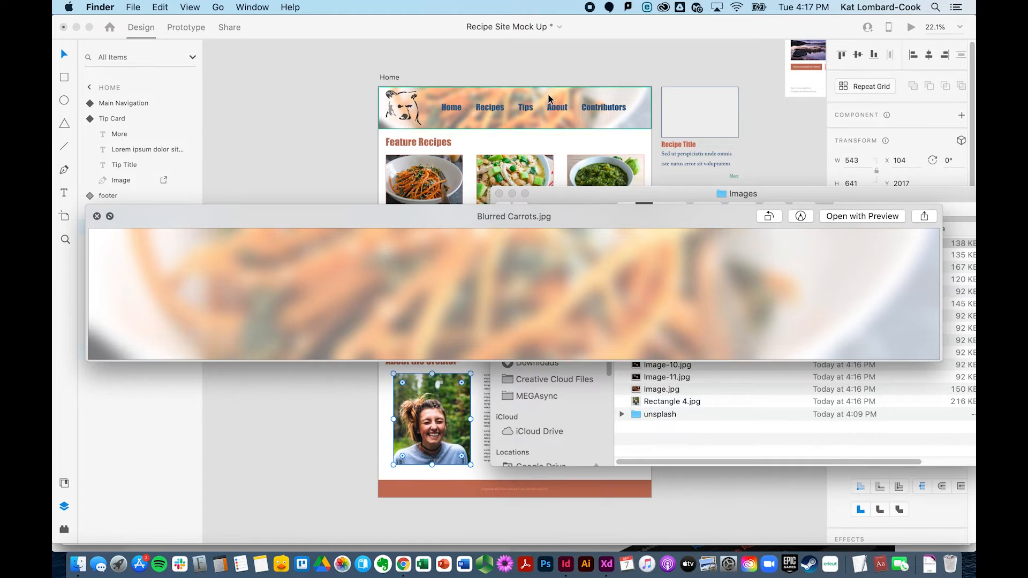
{"action": "key", "text": "space"}
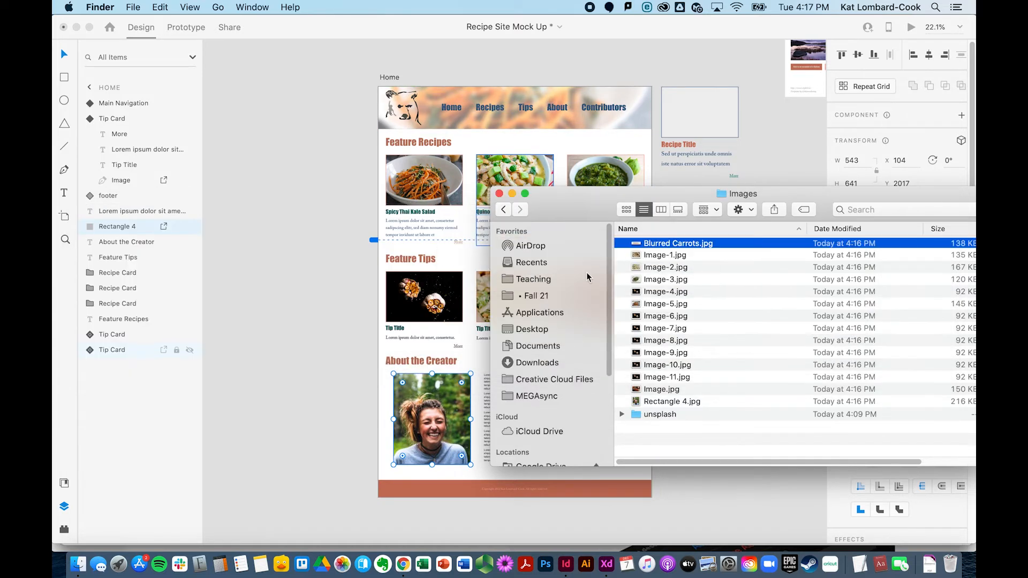
{"action": "left_click", "coordinate": [649, 245]}
{"action": "left_click", "coordinate": [648, 245]}
{"action": "key", "text": "BackSpace"}
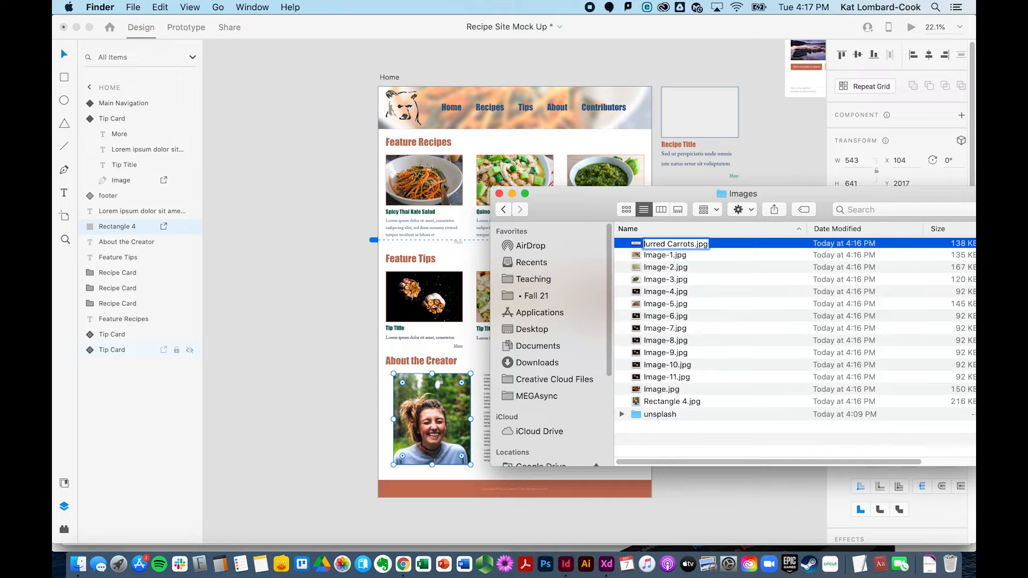
{"action": "type", "text": "b"}
{"action": "left_click", "coordinate": [677, 245]}
{"action": "key", "text": "BackSpace"}
{"action": "key", "text": "BackSpace"}
{"action": "type", "text": "_c"}
{"action": "key", "text": "Return"}
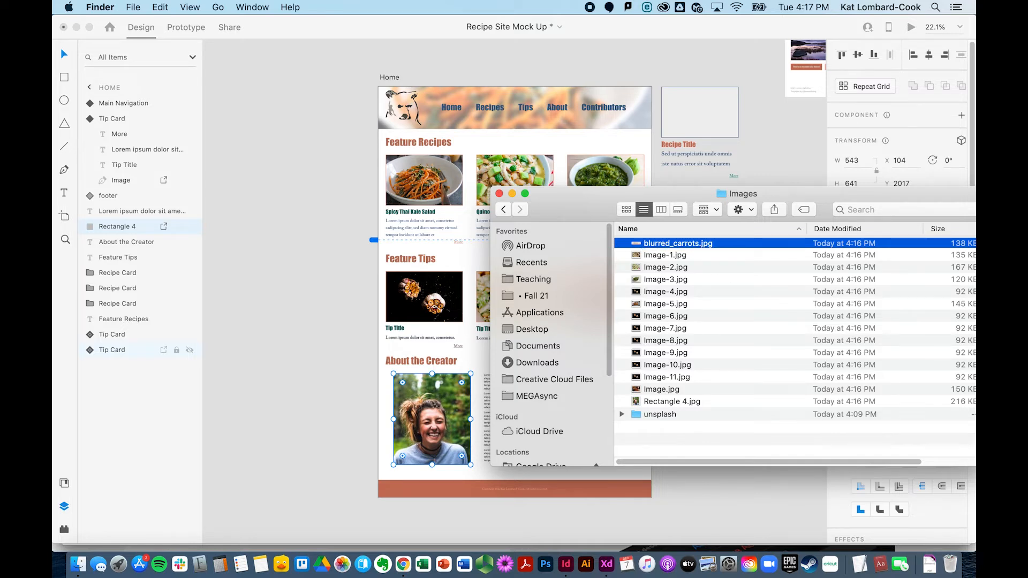
Step: Preview the exported Image files one after another to identify them
{"action": "left_click", "coordinate": [648, 257]}
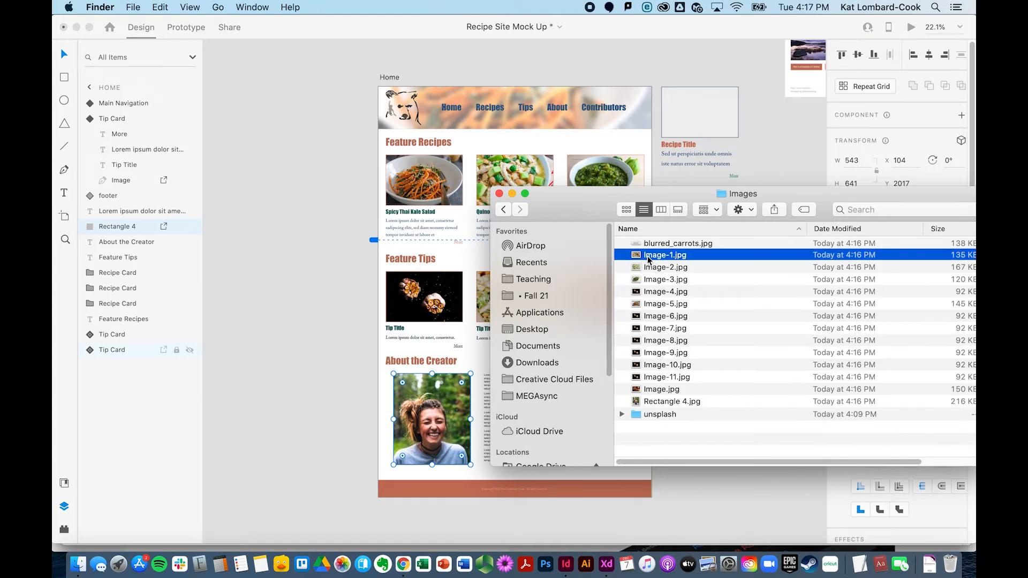
{"action": "key", "text": "space"}
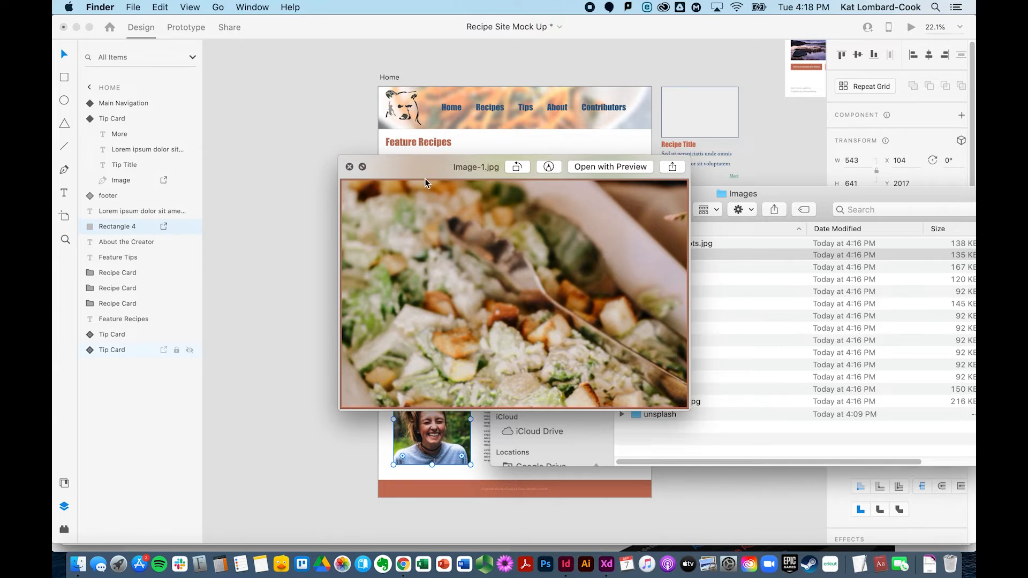
{"action": "key", "text": "space"}
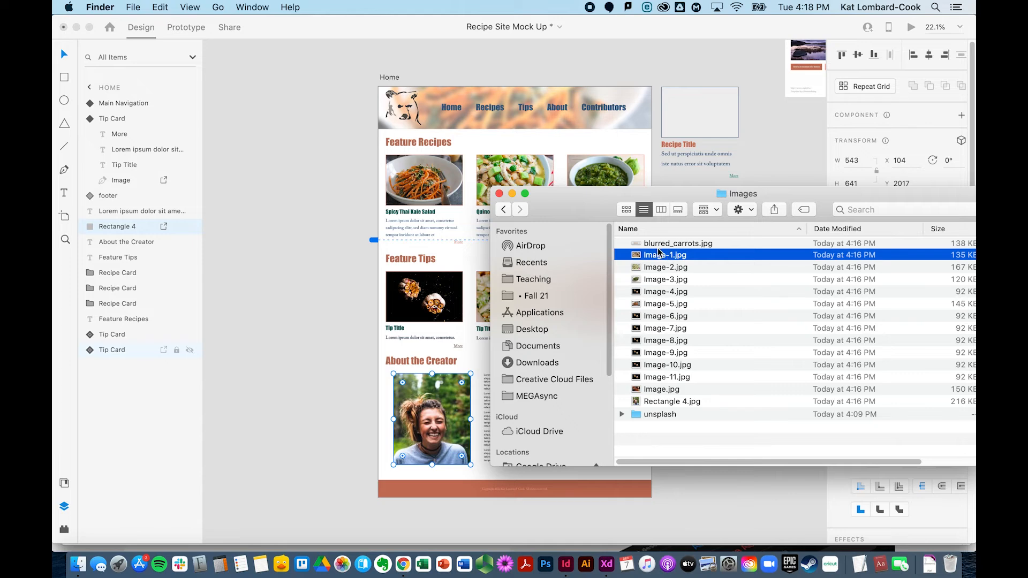
{"action": "left_click_drag", "start_coordinate": [591, 210], "coordinate": [568, 187]}
{"action": "left_click", "coordinate": [630, 244]}
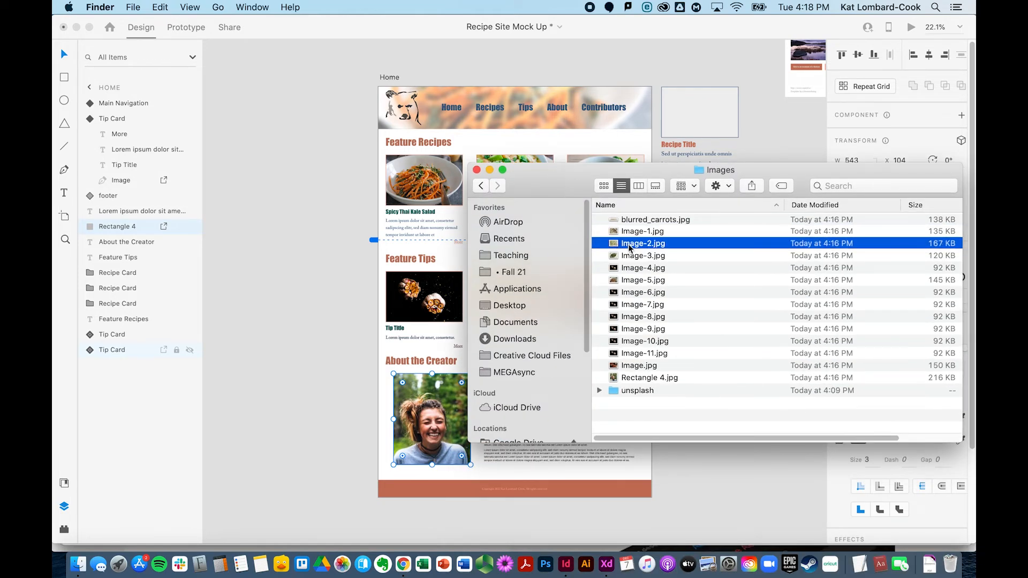
{"action": "key", "text": "space"}
{"action": "key", "text": "Down"}
{"action": "key", "text": "Down"}
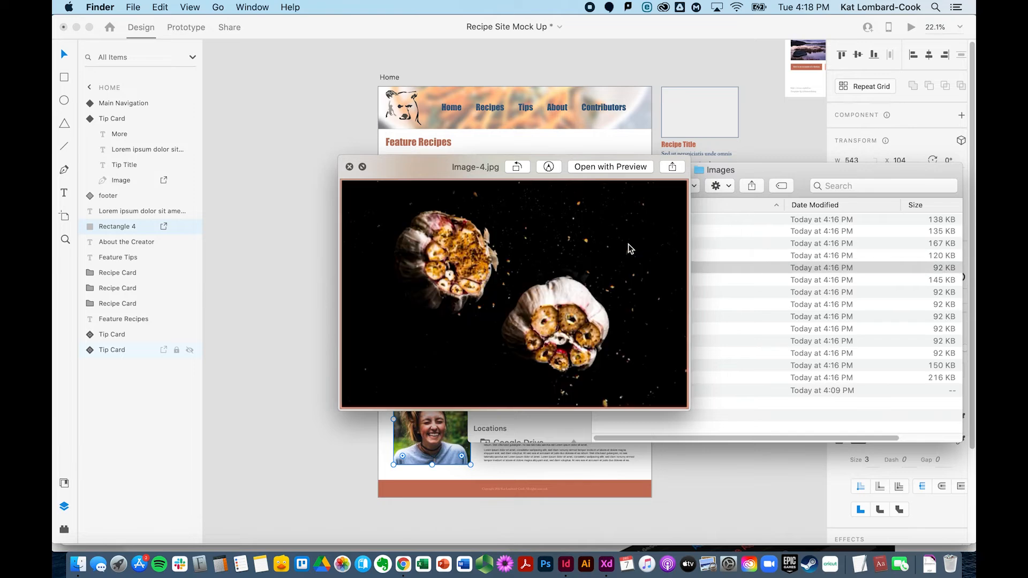
{"action": "key", "text": "Up"}
{"action": "key", "text": "Up"}
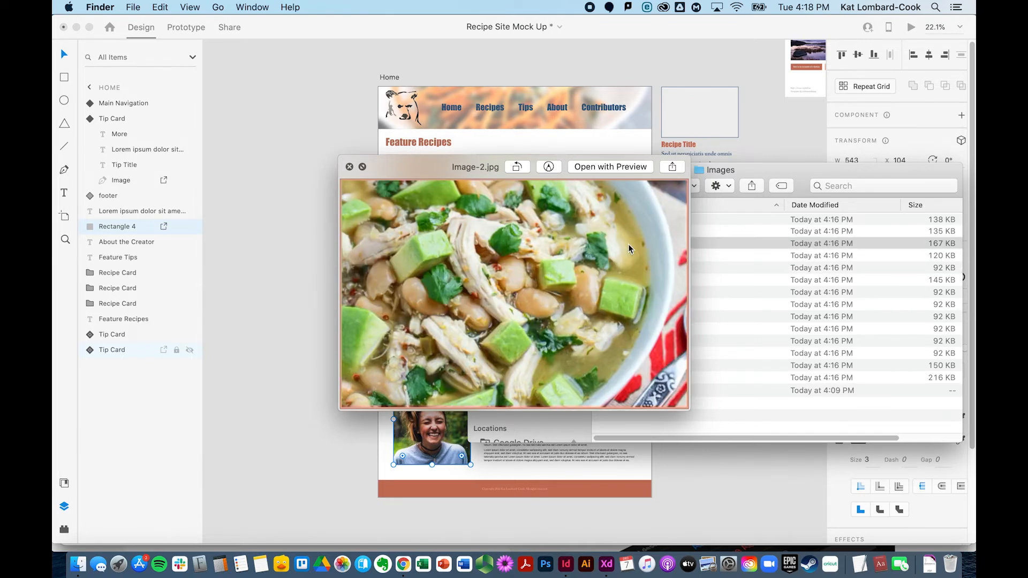
{"action": "key", "text": "Up"}
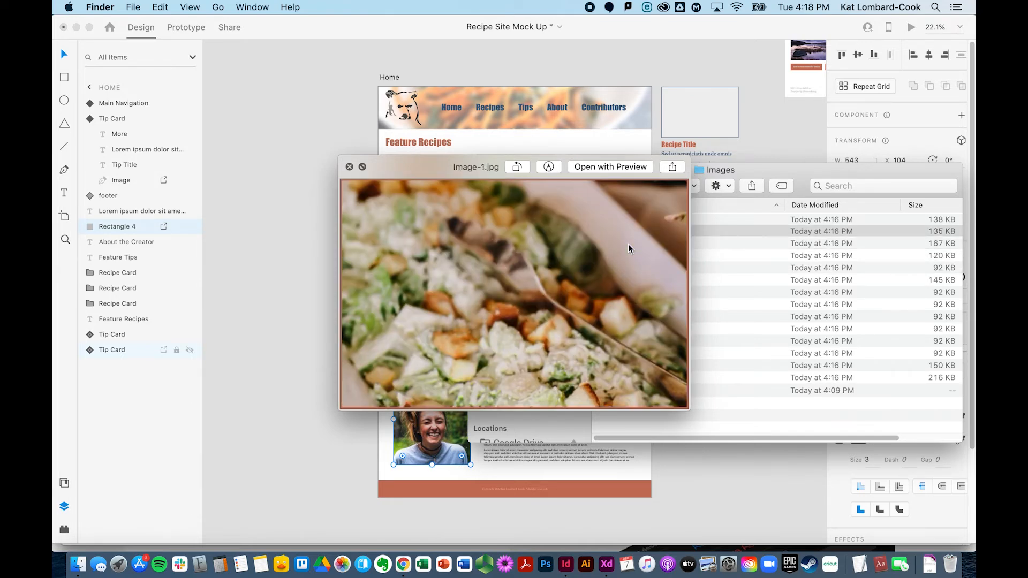
{"action": "key", "text": "space"}
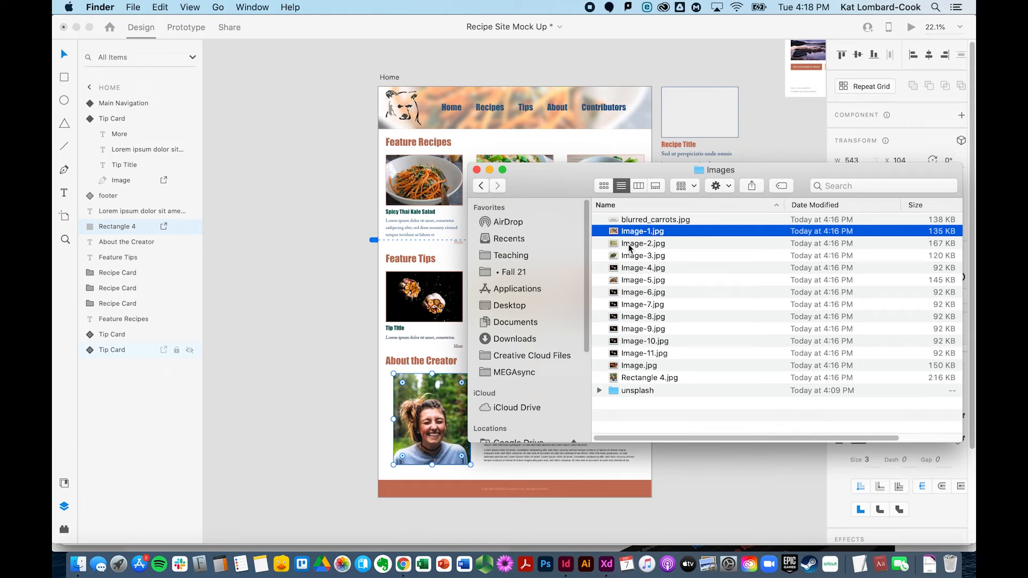
Step: Delete the files Image-6.jpg through Image-11.jpg
{"action": "left_click", "coordinate": [627, 293]}
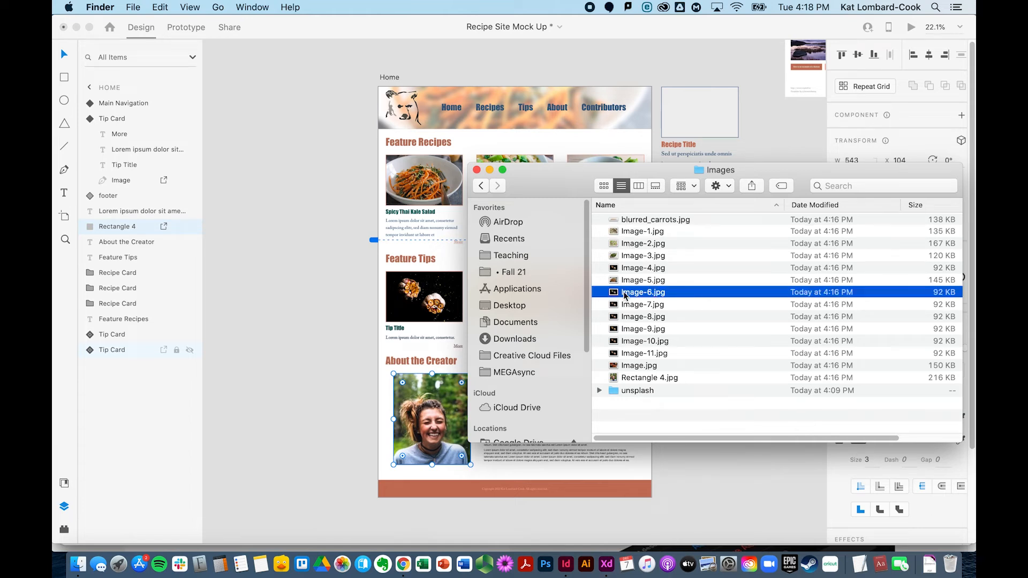
{"action": "left_click", "coordinate": [630, 353], "text": "shift"}
{"action": "key", "text": "super+BackSpace"}
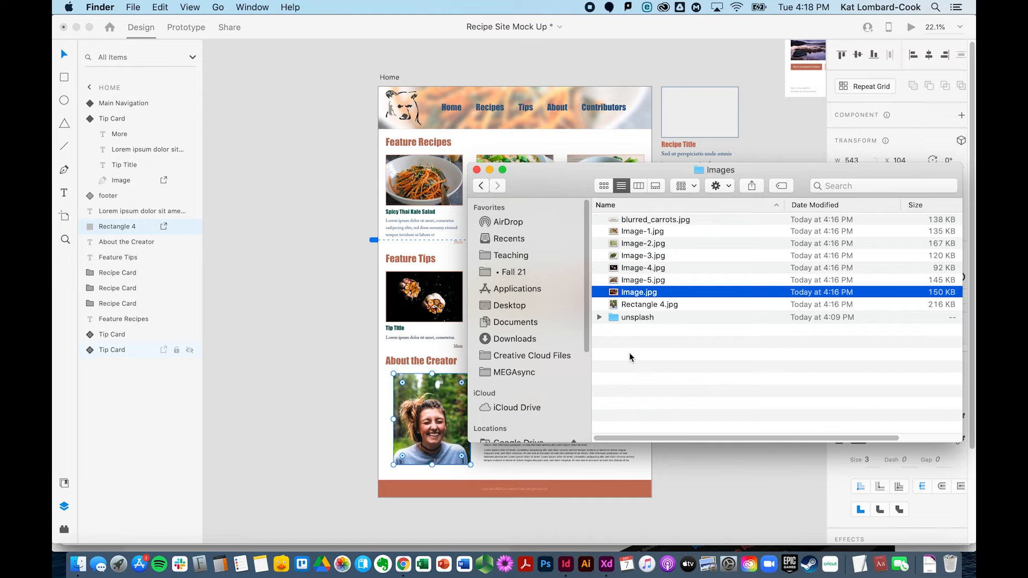
Step: Preview Image-4.jpg through Rectangle 4.jpg in Quick Look to check each remaining exported image
{"action": "left_click", "coordinate": [628, 269]}
{"action": "key", "text": "space"}
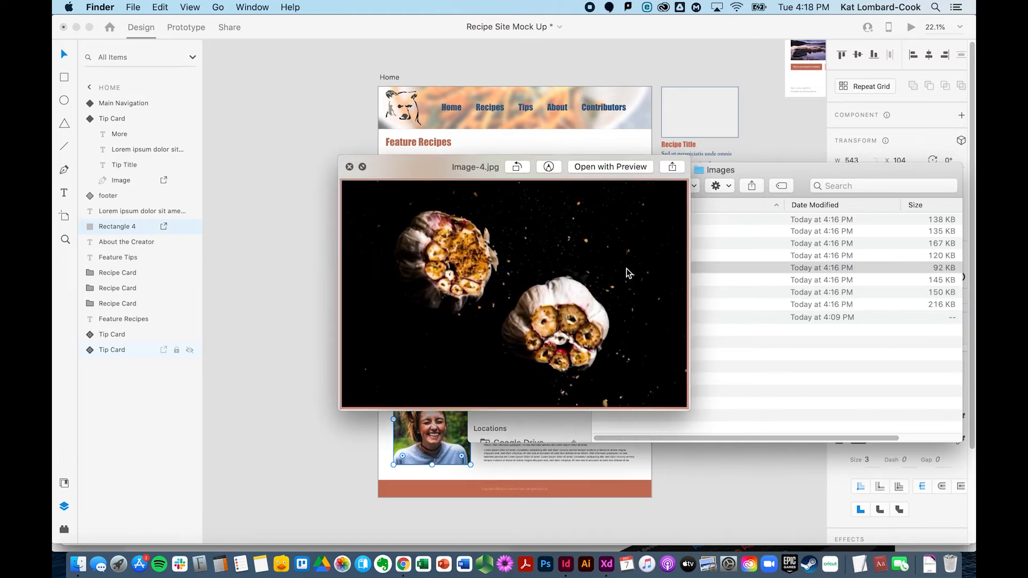
{"action": "key", "text": "space"}
{"action": "left_click", "coordinate": [625, 282]}
{"action": "key", "text": "space"}
{"action": "key", "text": "Down"}
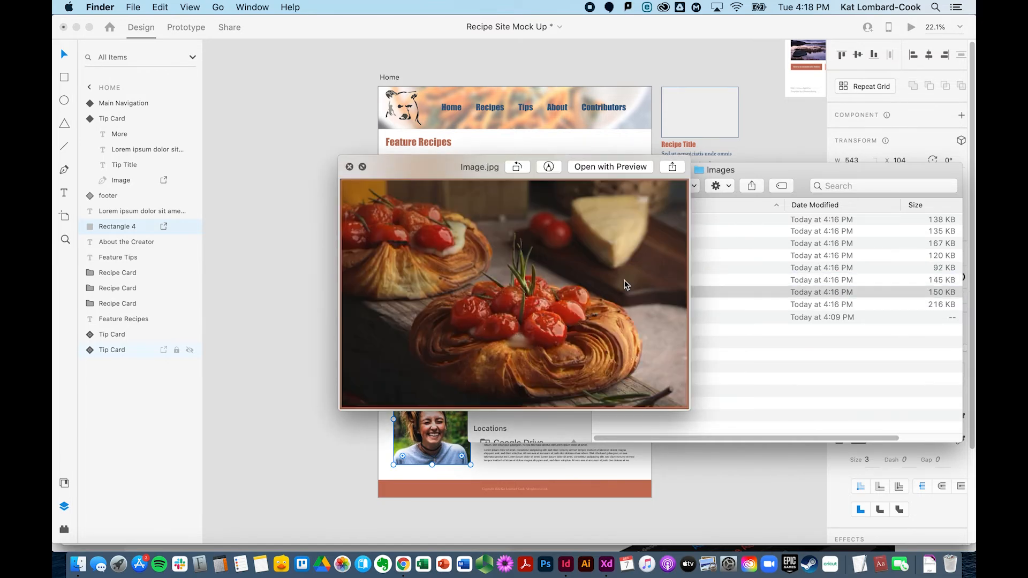
{"action": "key", "text": "Up"}
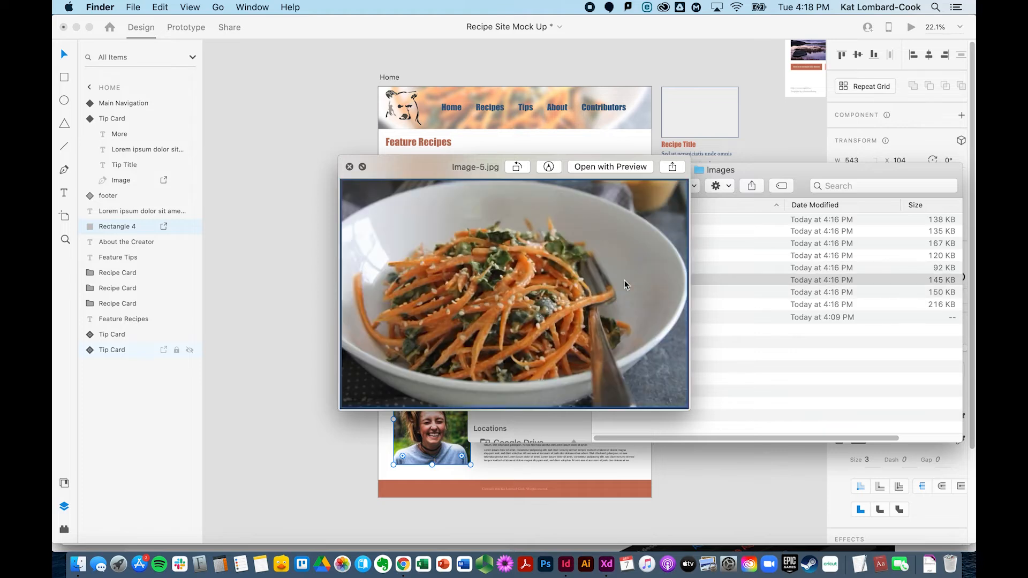
{"action": "key", "text": "Down"}
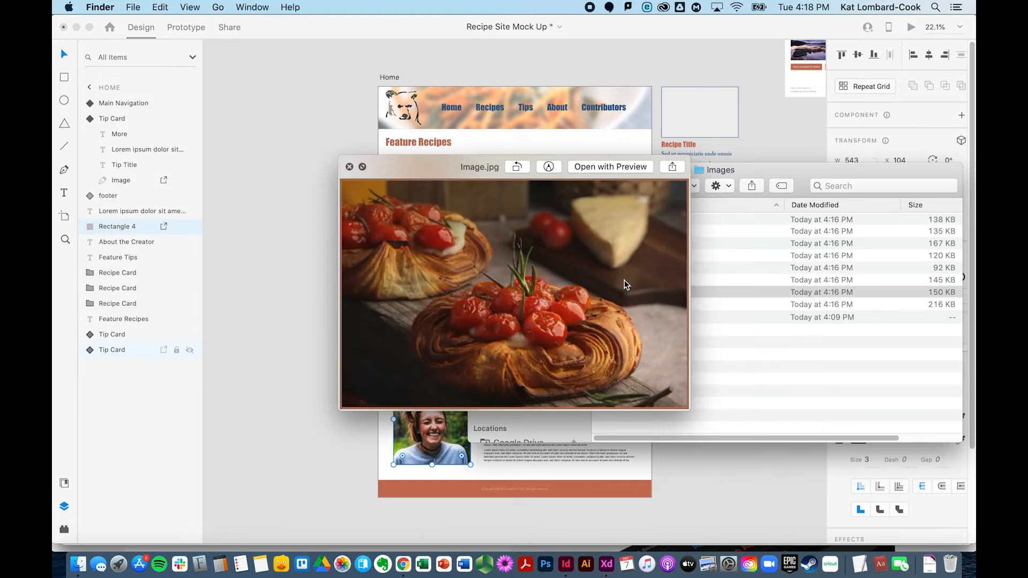
{"action": "key", "text": "Down"}
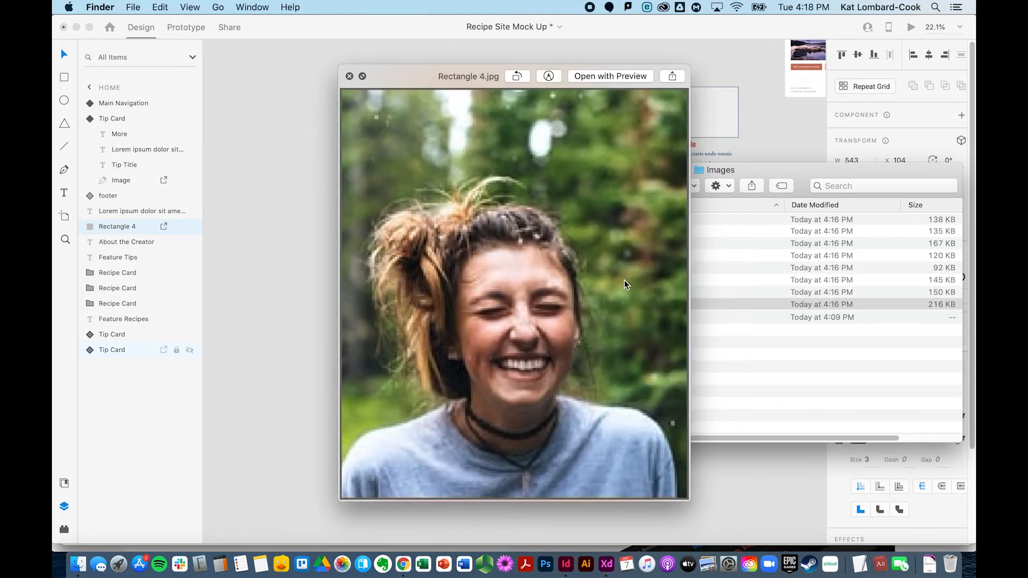
{"action": "key", "text": "space"}
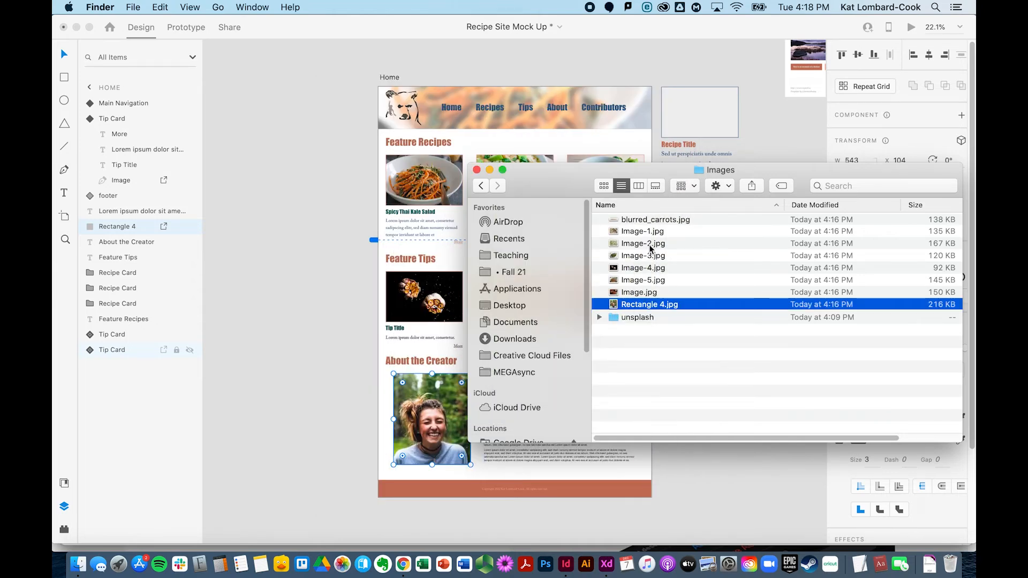
Step: In the Home artboard's layers, keep bear-icon marked for export and clear the marks from Blurred Carrots, the tip card Image and Rectangle 4
{"action": "left_click", "coordinate": [616, 416]}
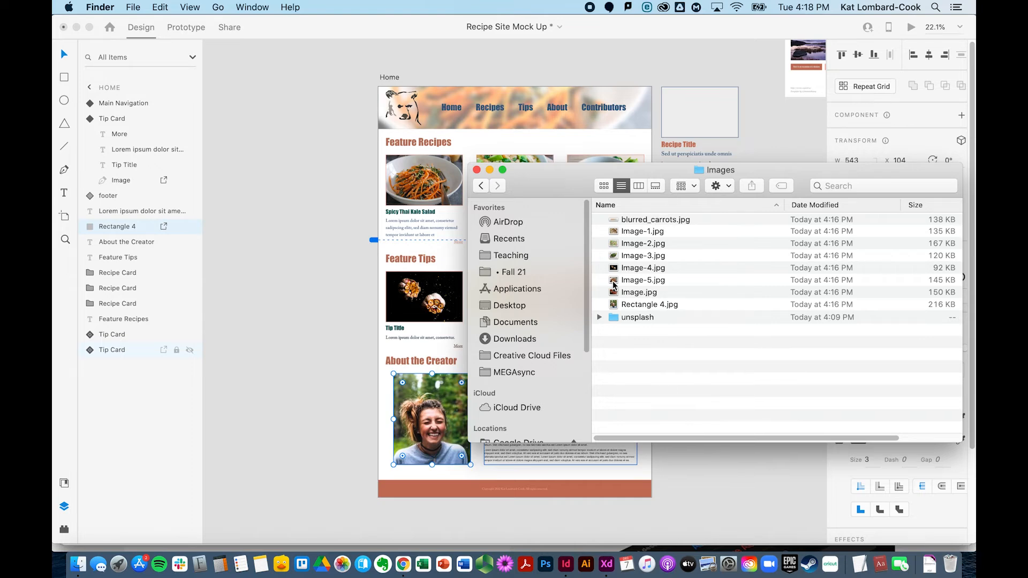
{"action": "left_click", "coordinate": [339, 348]}
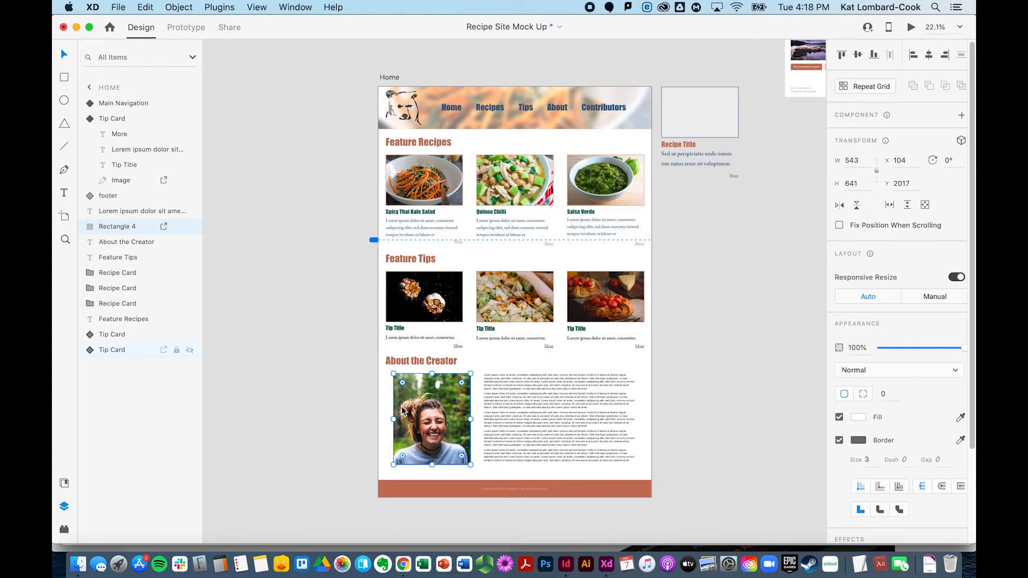
{"action": "scroll", "coordinate": [401, 408], "scroll_direction": "down", "scroll_amount": 2}
{"action": "scroll", "coordinate": [401, 410], "scroll_direction": "up", "scroll_amount": 2}
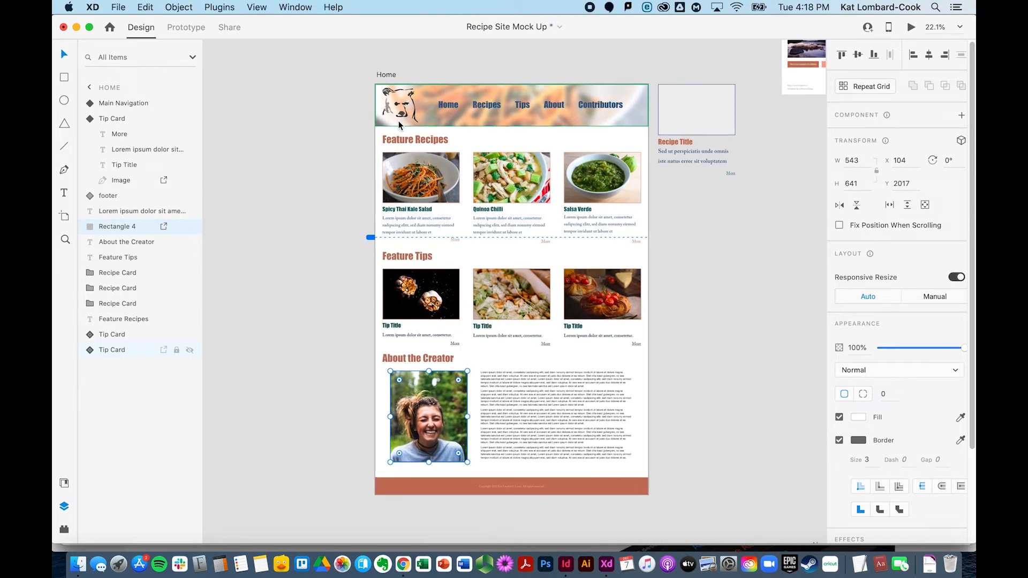
{"action": "left_click", "coordinate": [397, 116]}
{"action": "double_click", "coordinate": [396, 114]}
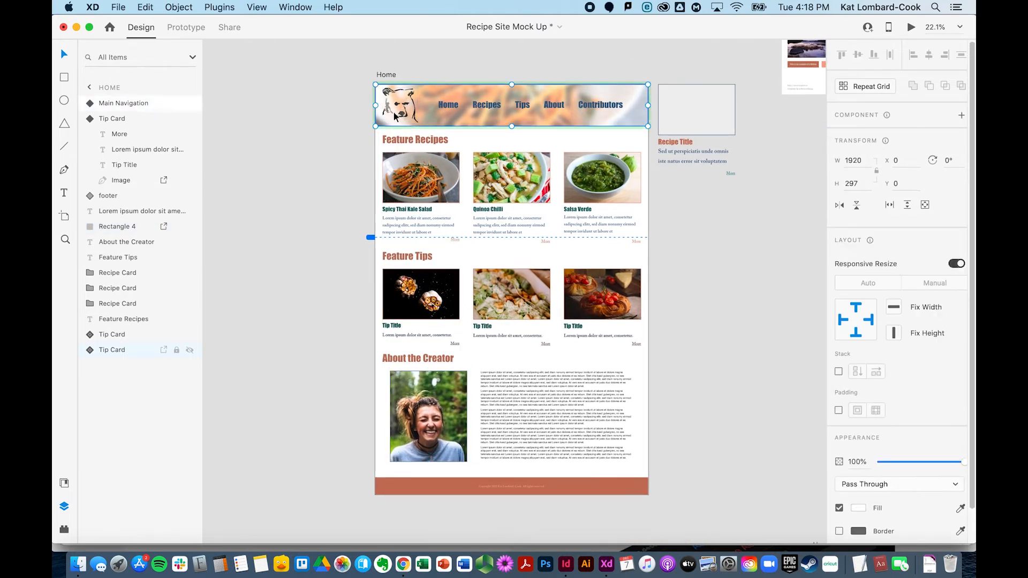
{"action": "left_click", "coordinate": [394, 115]}
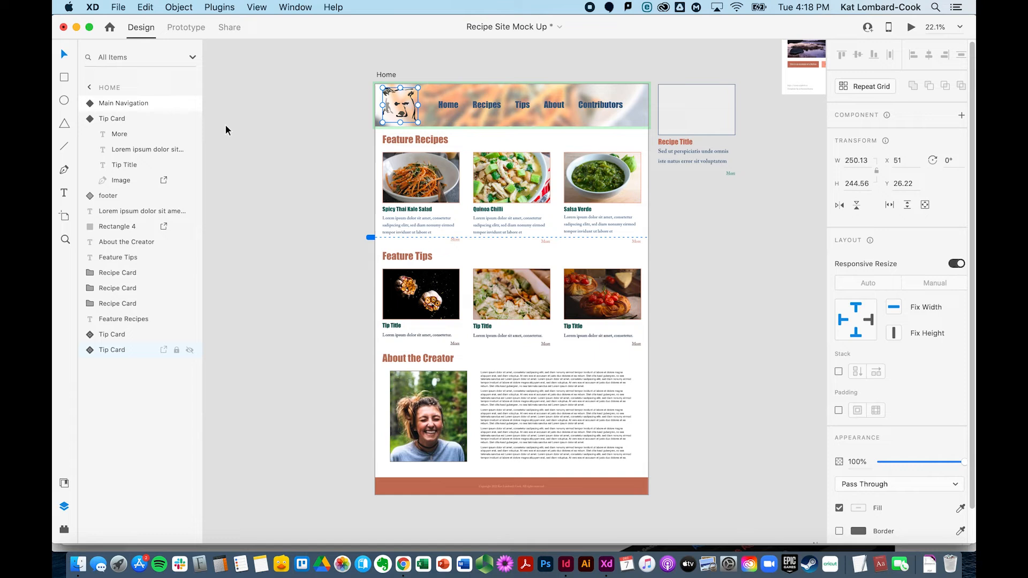
{"action": "left_click", "coordinate": [90, 103]}
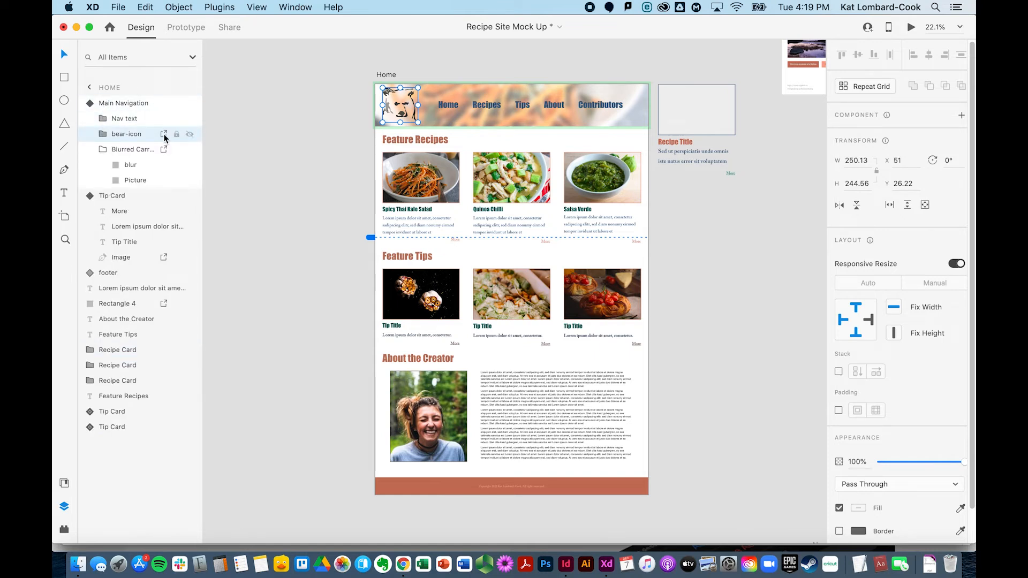
{"action": "left_click", "coordinate": [163, 150]}
{"action": "left_click", "coordinate": [163, 150]}
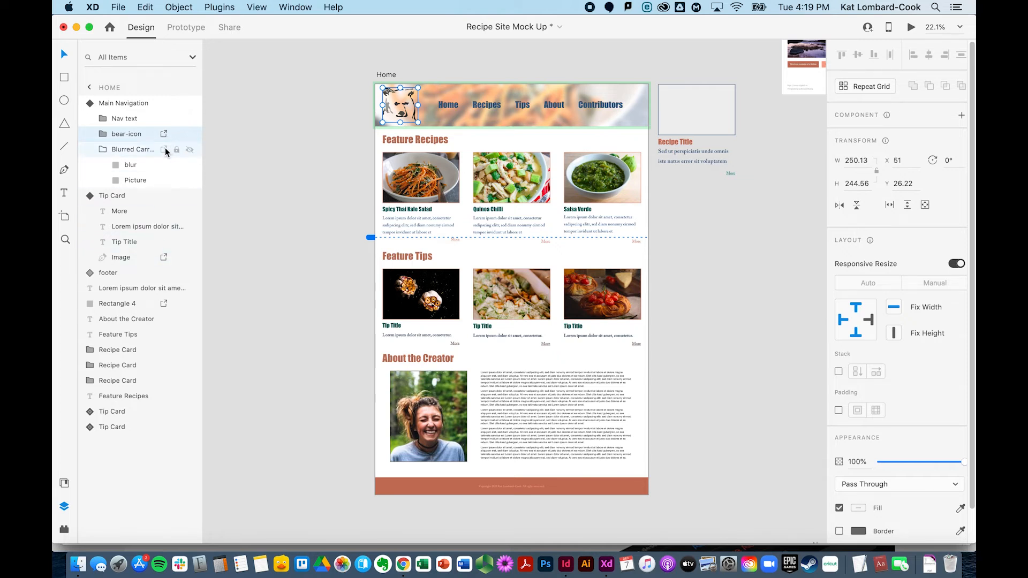
{"action": "left_click", "coordinate": [164, 136]}
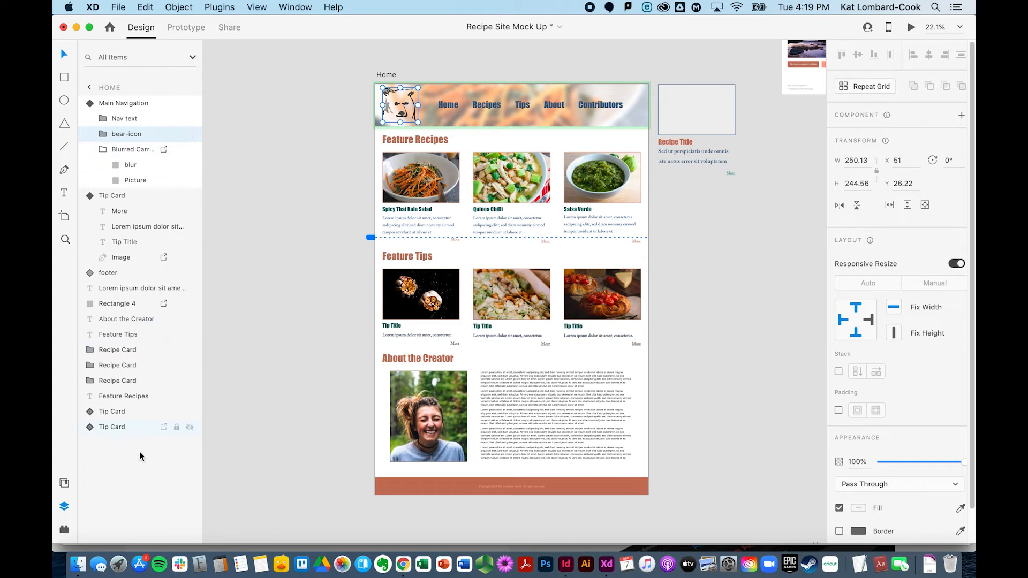
{"action": "left_click", "coordinate": [164, 135]}
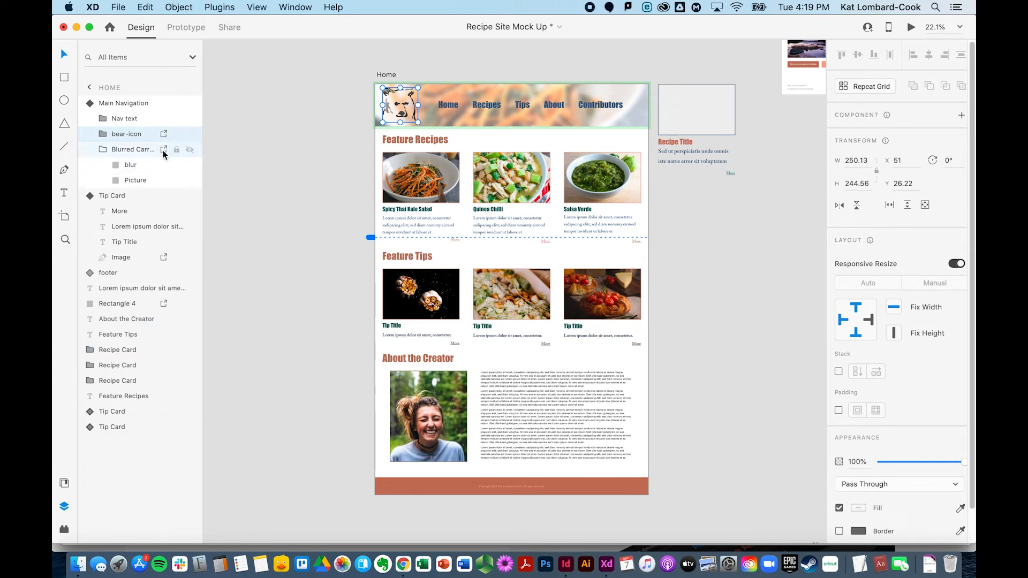
{"action": "left_click", "coordinate": [164, 258]}
{"action": "left_click", "coordinate": [164, 303]}
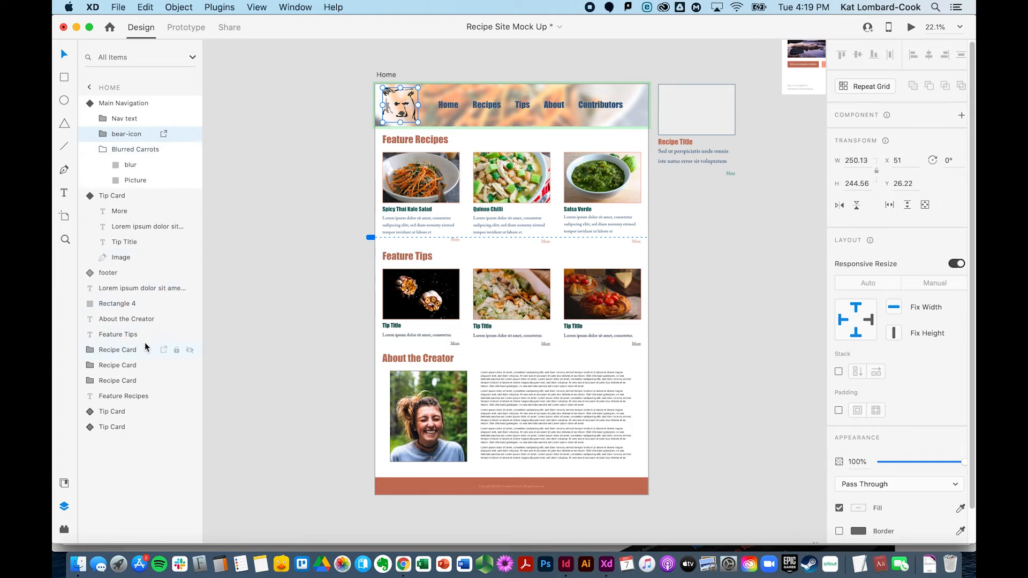
Step: Clear the export mark from the Image inside the Salsa Verde recipe card
{"action": "left_click", "coordinate": [118, 356]}
{"action": "left_click", "coordinate": [90, 349]}
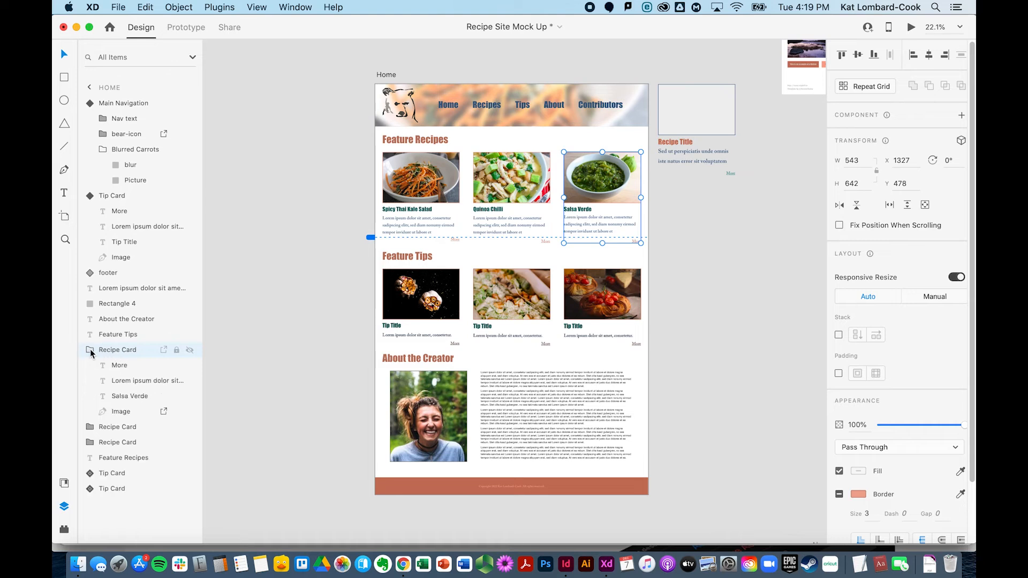
{"action": "left_click", "coordinate": [163, 412]}
Step: Expand the remaining recipe and tip cards in the layers to check their images' export marks
{"action": "left_click", "coordinate": [88, 428]}
{"action": "scroll", "coordinate": [175, 465], "scroll_direction": "down", "scroll_amount": 1}
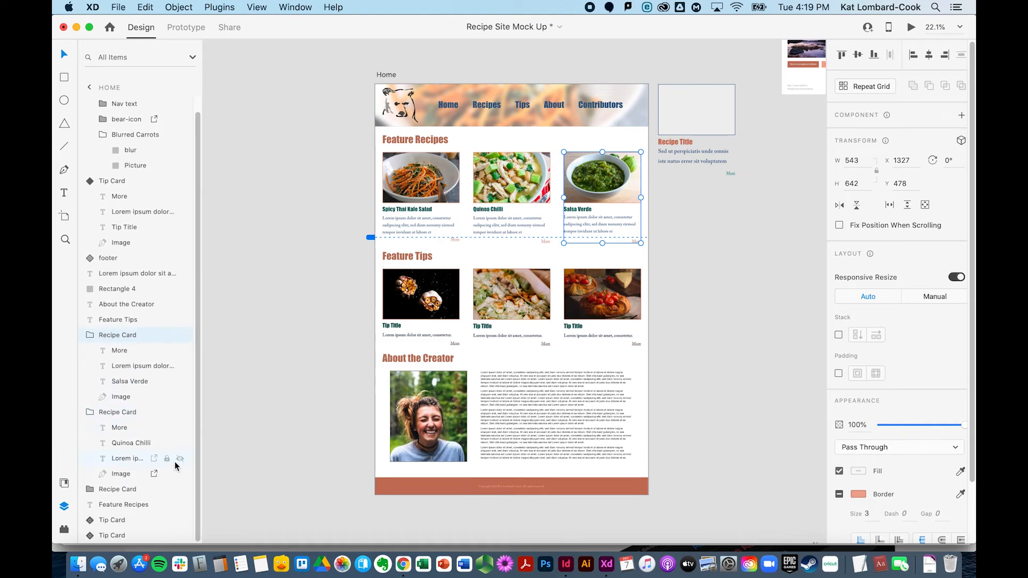
{"action": "left_click", "coordinate": [89, 489]}
{"action": "scroll", "coordinate": [91, 488], "scroll_direction": "down", "scroll_amount": 3}
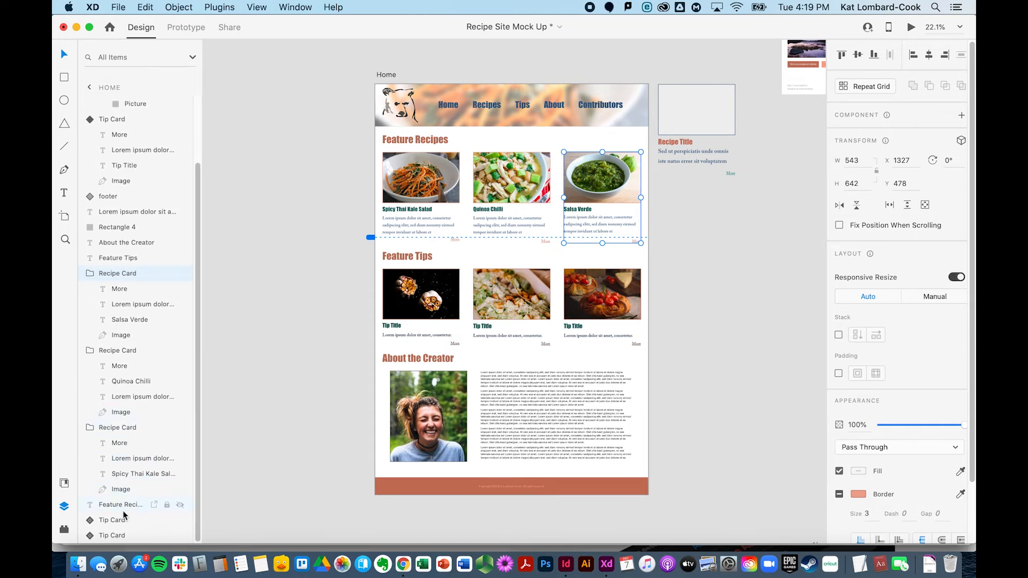
{"action": "left_click", "coordinate": [90, 520]}
{"action": "scroll", "coordinate": [91, 525], "scroll_direction": "down", "scroll_amount": 3}
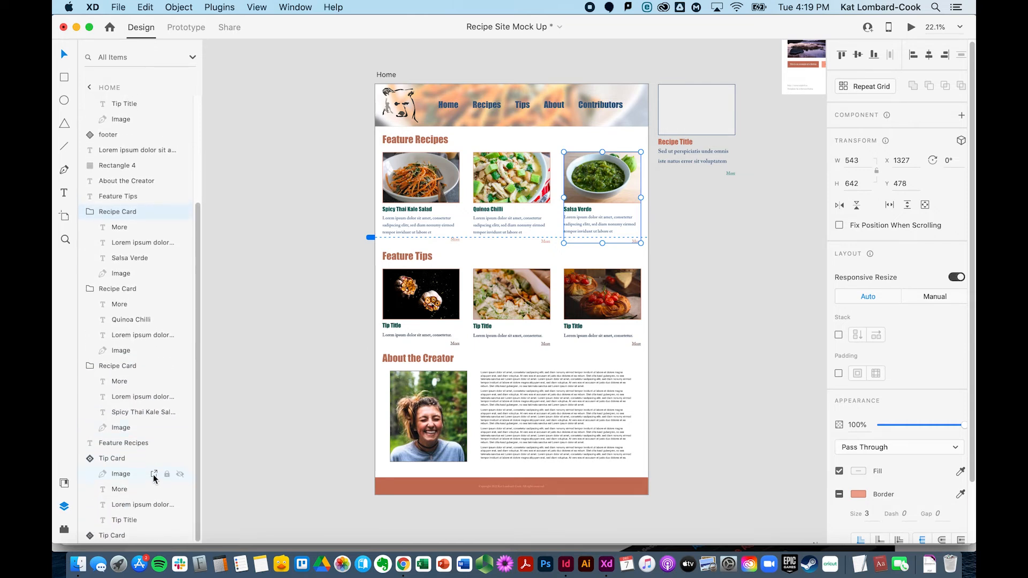
{"action": "left_click", "coordinate": [90, 535]}
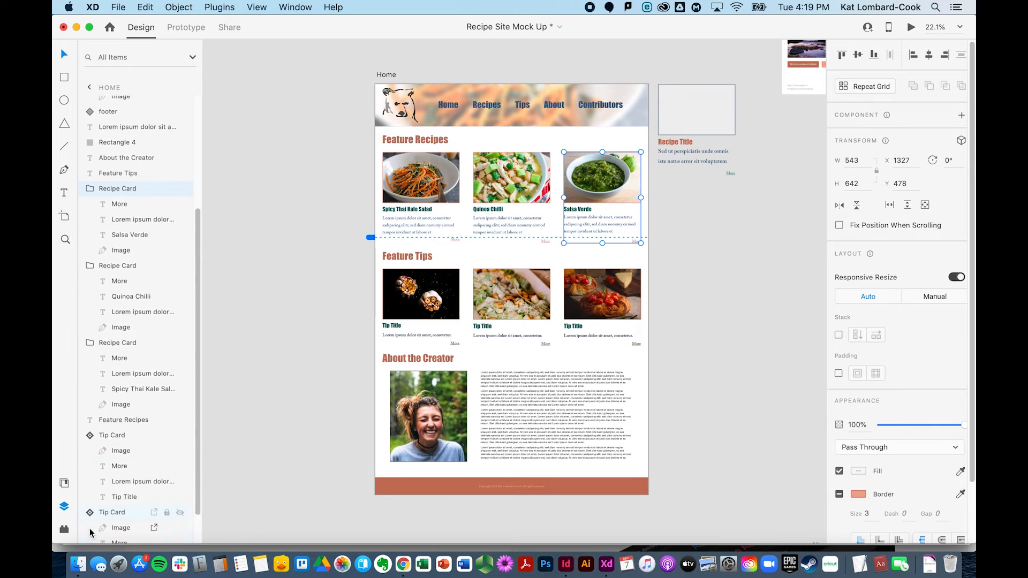
{"action": "scroll", "coordinate": [161, 362], "scroll_direction": "up", "scroll_amount": 5}
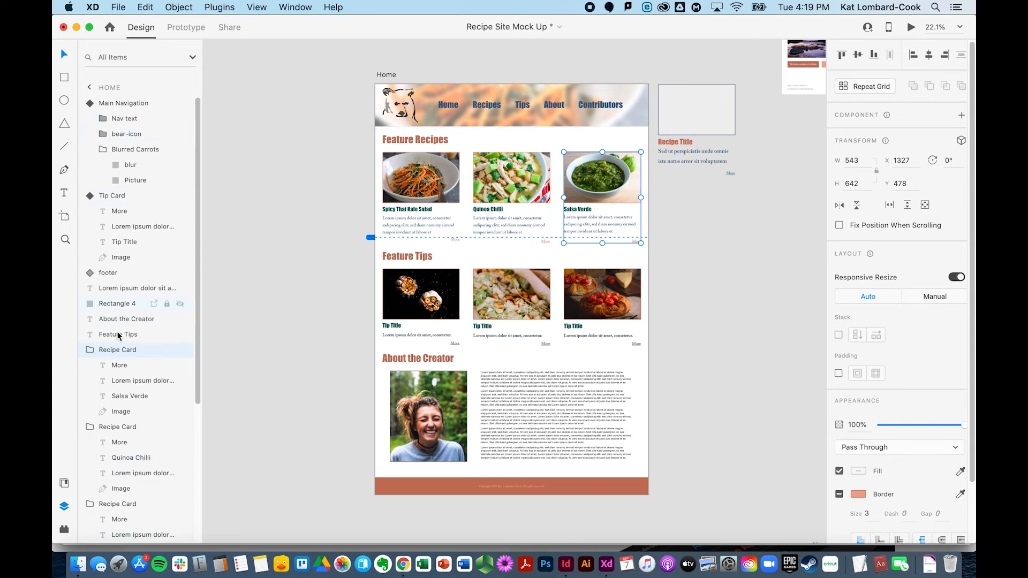
{"action": "scroll", "coordinate": [120, 321], "scroll_direction": "down", "scroll_amount": 10}
{"action": "scroll", "coordinate": [117, 347], "scroll_direction": "up", "scroll_amount": 8}
{"action": "scroll", "coordinate": [118, 347], "scroll_direction": "up", "scroll_amount": 3}
Step: Save the document and batch export the marked assets in SVG format
{"action": "key", "text": "super+s"}
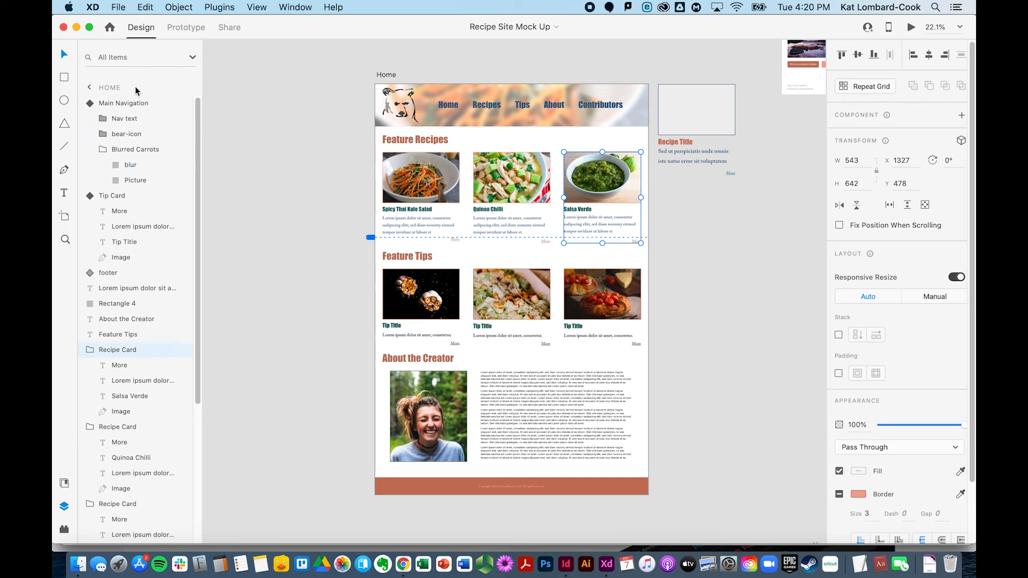
{"action": "left_click", "coordinate": [118, 7]}
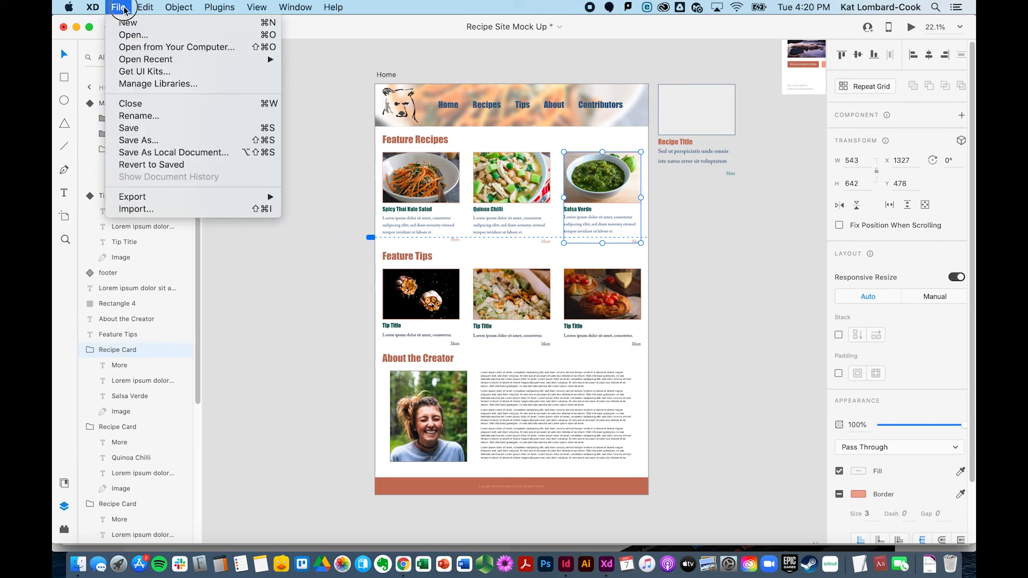
{"action": "mouse_move", "coordinate": [153, 197]}
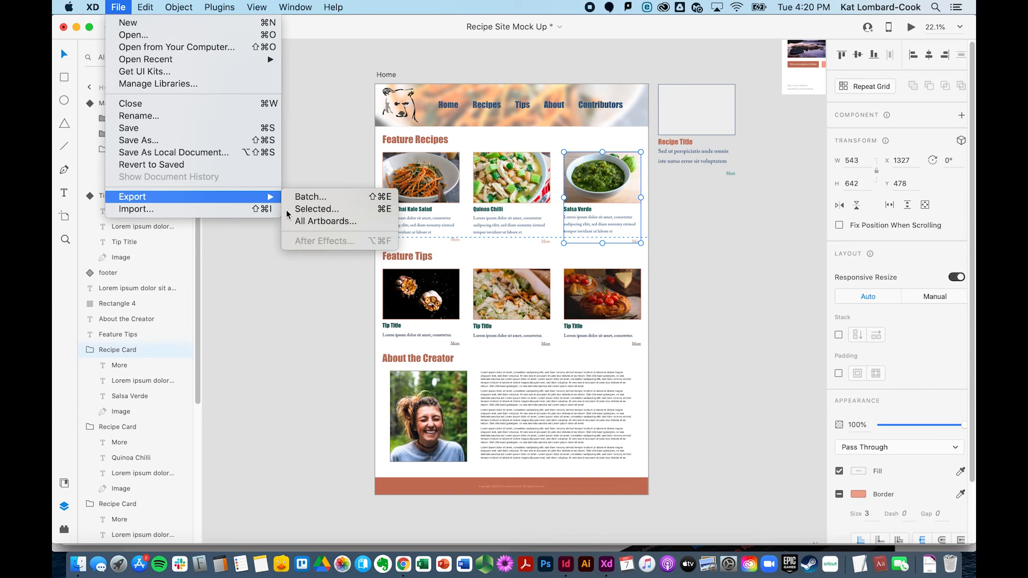
{"action": "left_click", "coordinate": [311, 198]}
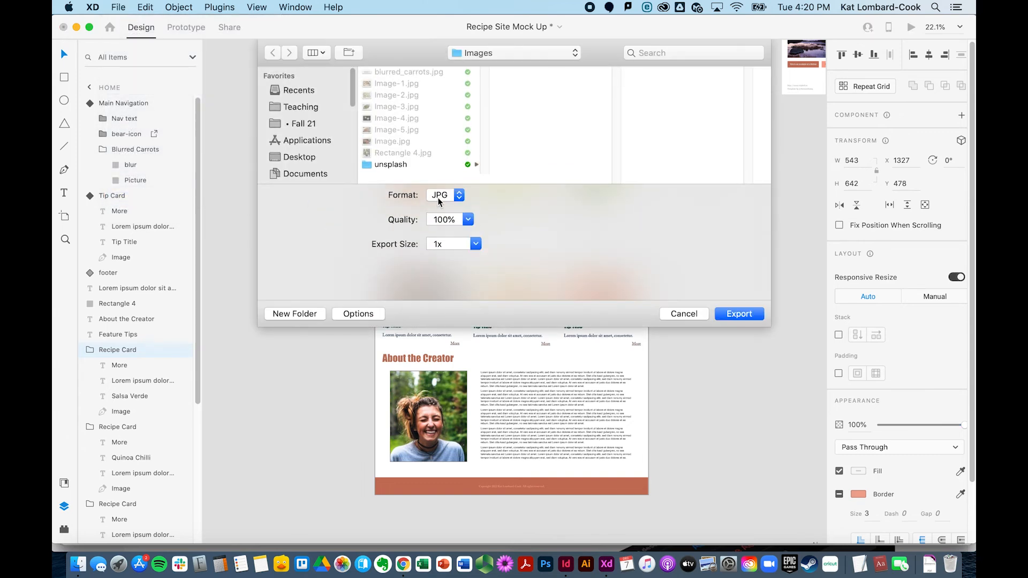
{"action": "left_click", "coordinate": [438, 196]}
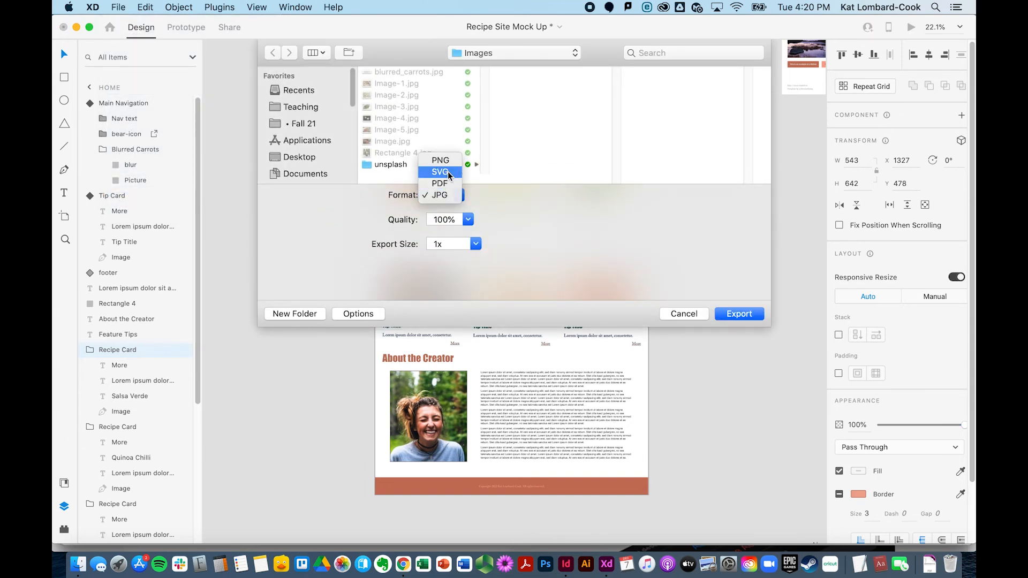
{"action": "left_click", "coordinate": [445, 172]}
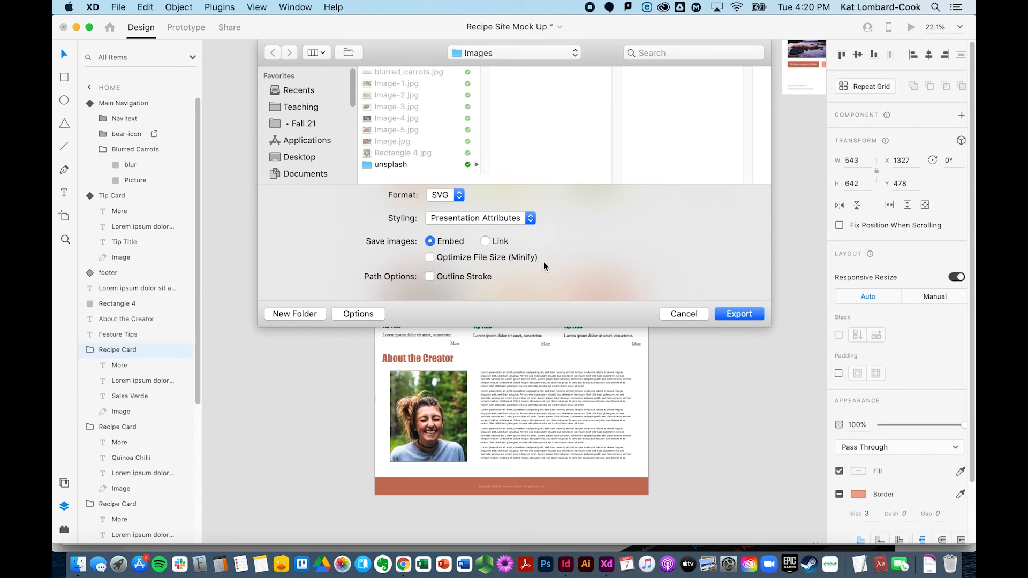
{"action": "left_click", "coordinate": [752, 315]}
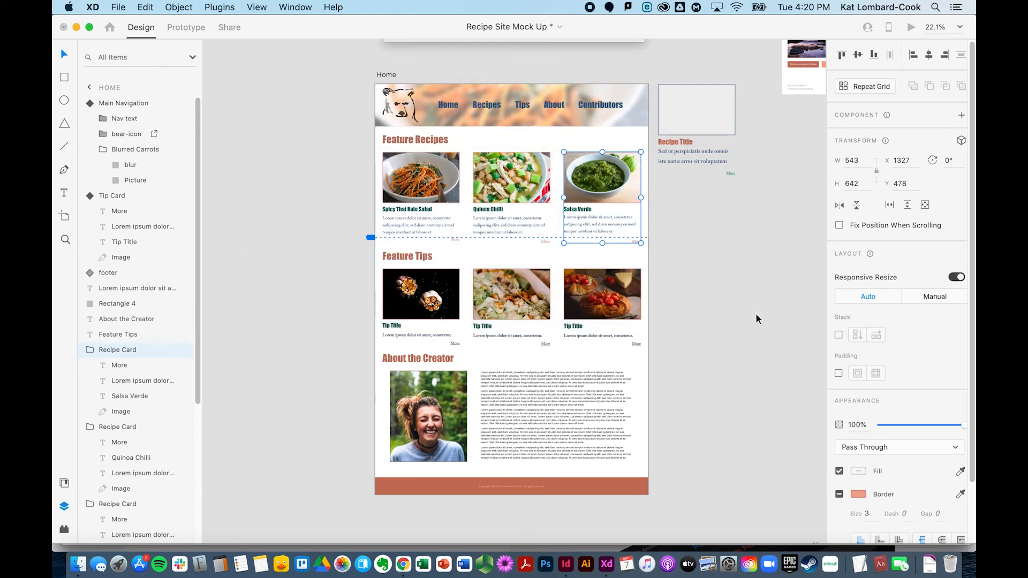
Step: Revert the document to its last saved version
{"action": "left_click", "coordinate": [124, 9]}
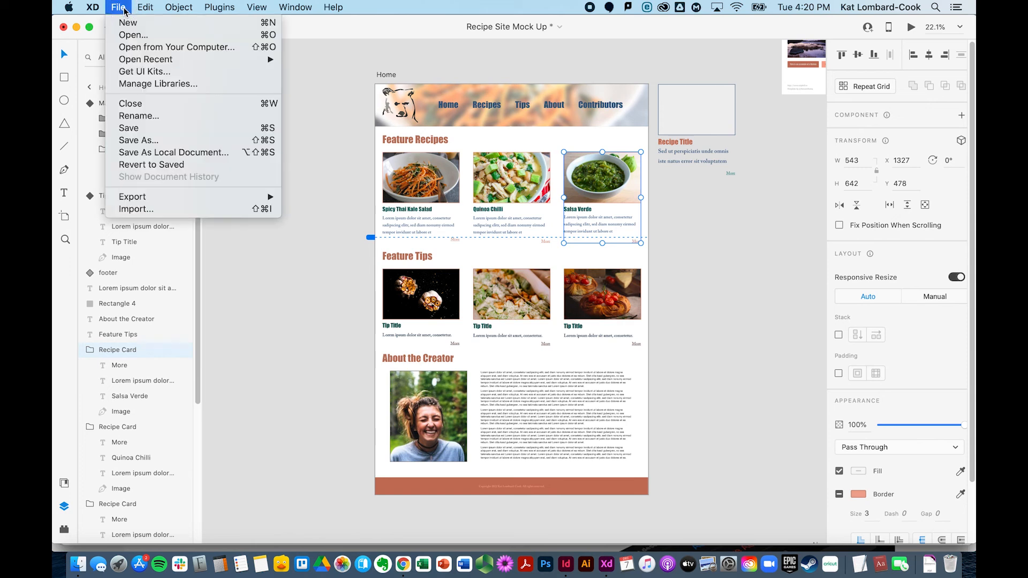
{"action": "left_click", "coordinate": [152, 164]}
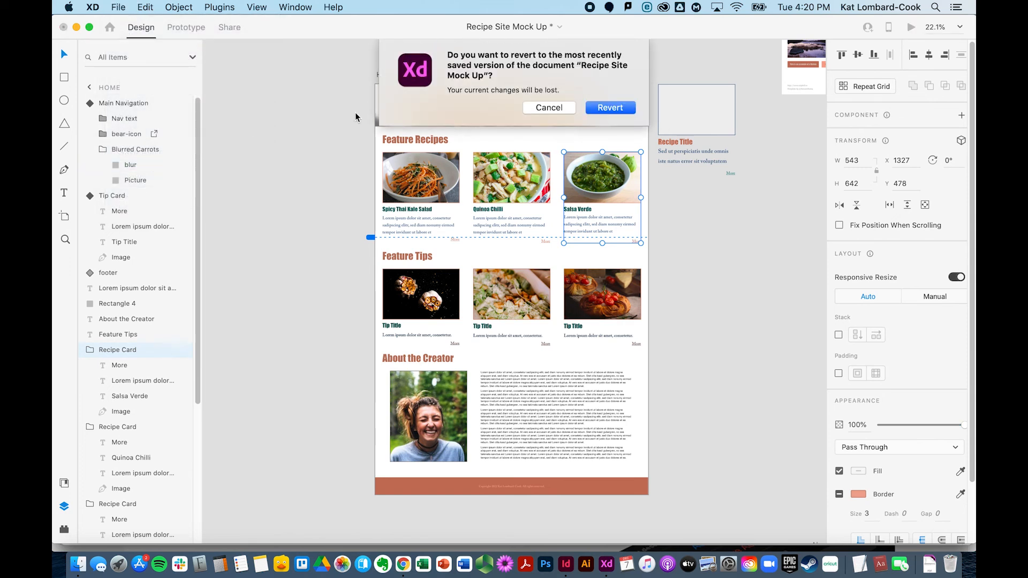
{"action": "left_click", "coordinate": [610, 108]}
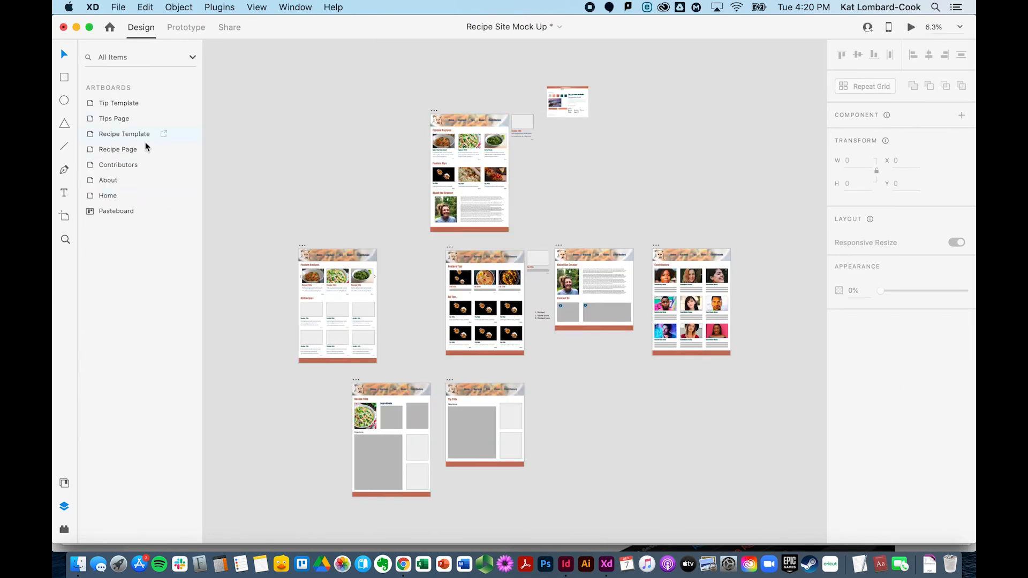
Step: Reopen the Home artboard's layers, expand Main Navigation, and save the document
{"action": "double_click", "coordinate": [107, 196]}
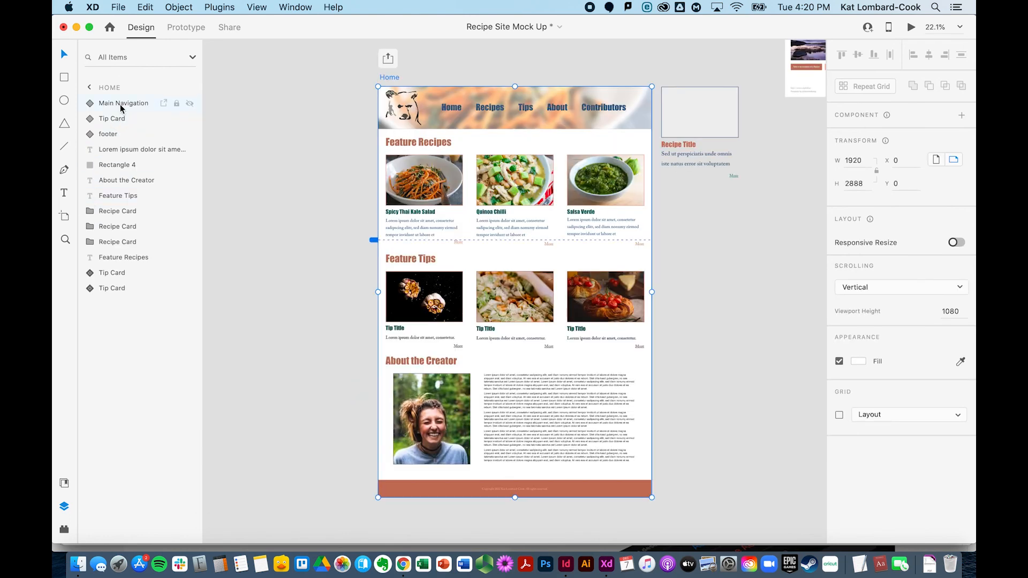
{"action": "double_click", "coordinate": [120, 105]}
{"action": "double_click", "coordinate": [91, 105]}
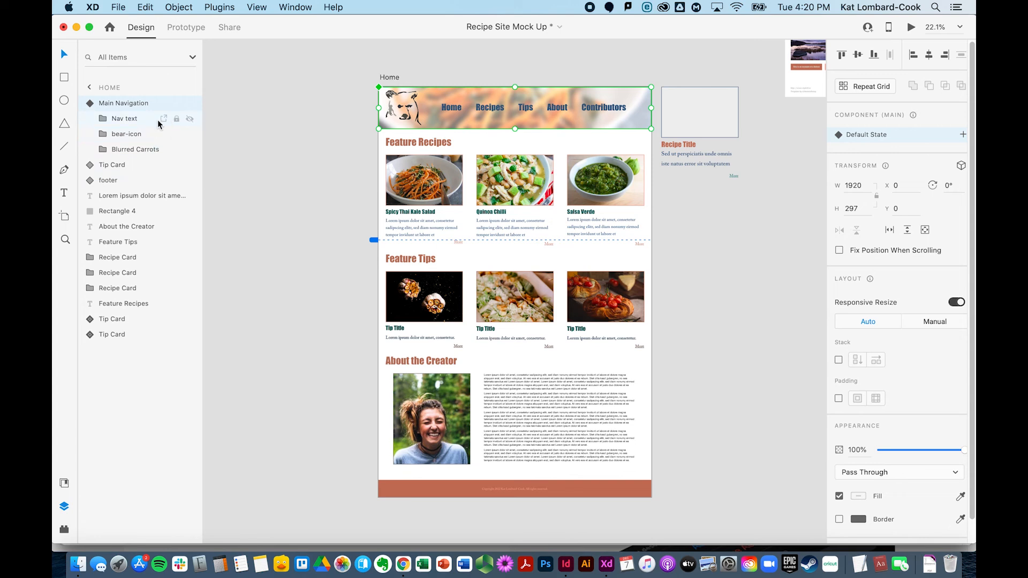
{"action": "left_click", "coordinate": [291, 259]}
{"action": "key", "text": "super+s"}
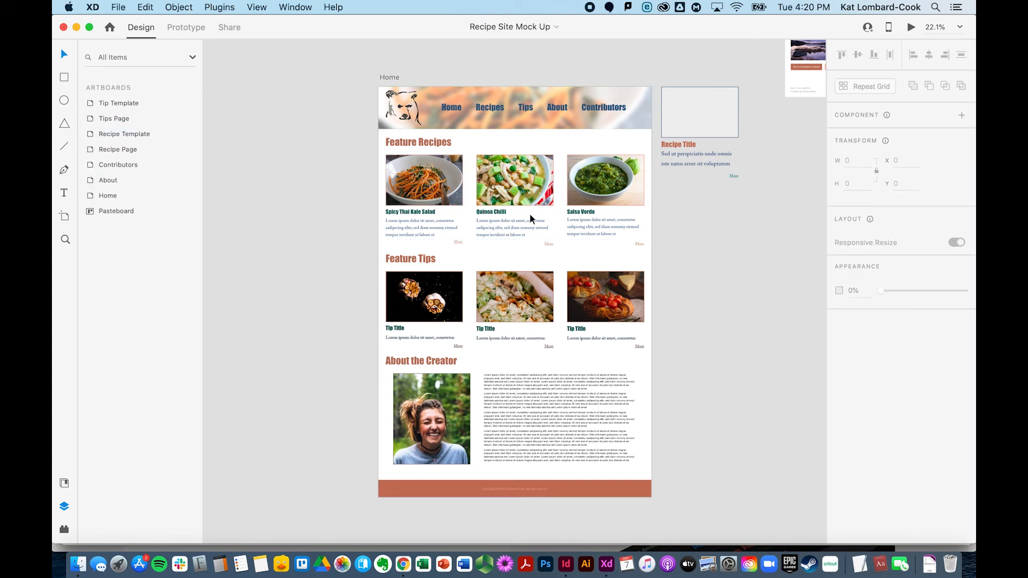
Step: Mark the first Feature Recipe card inside the Recipe Page's scroll group for export
{"action": "scroll", "coordinate": [389, 423], "scroll_direction": "down", "scroll_amount": 10}
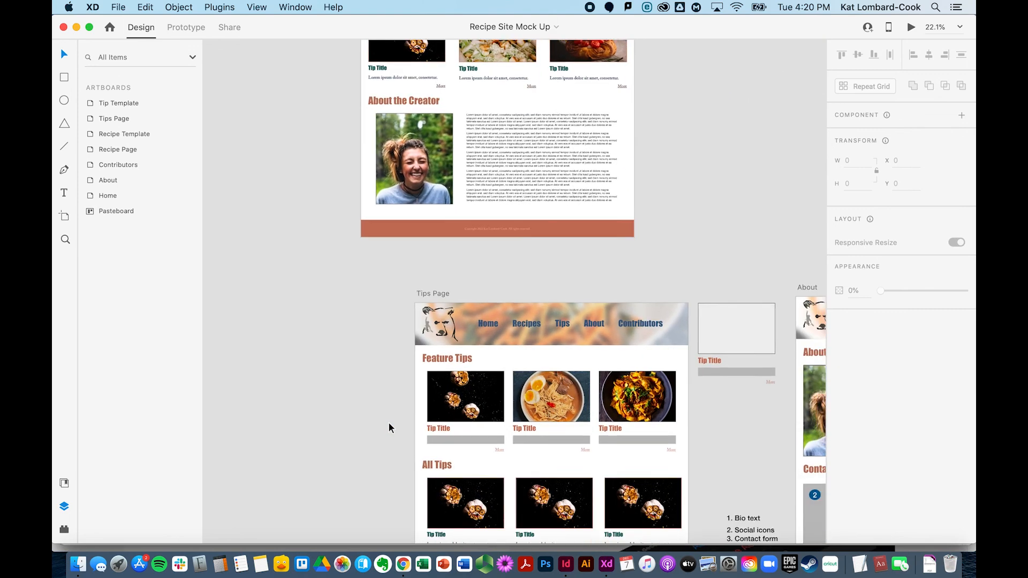
{"action": "scroll", "coordinate": [388, 427], "scroll_direction": "down", "scroll_amount": 2}
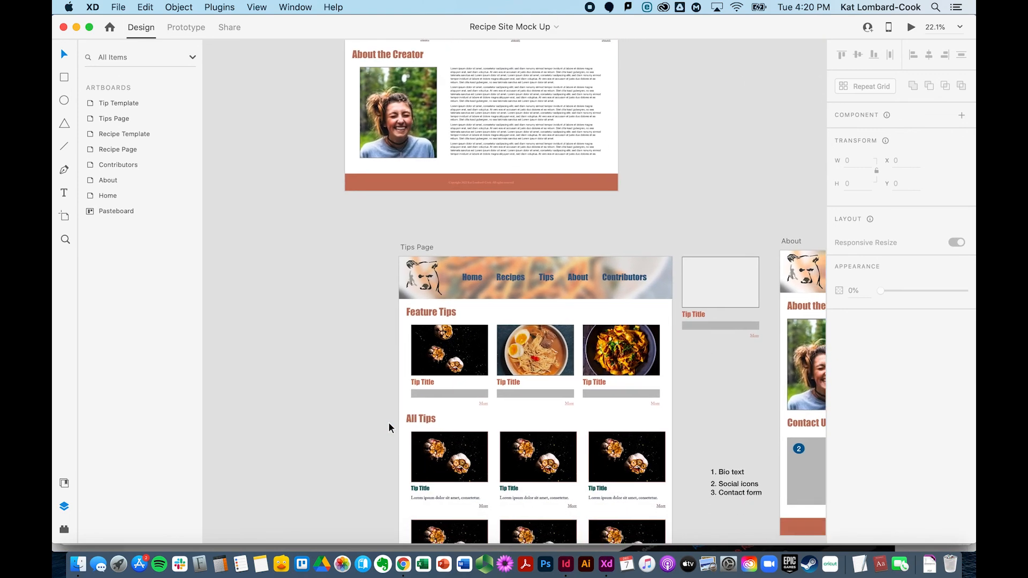
{"action": "scroll", "coordinate": [558, 240], "scroll_direction": "up", "scroll_amount": 8}
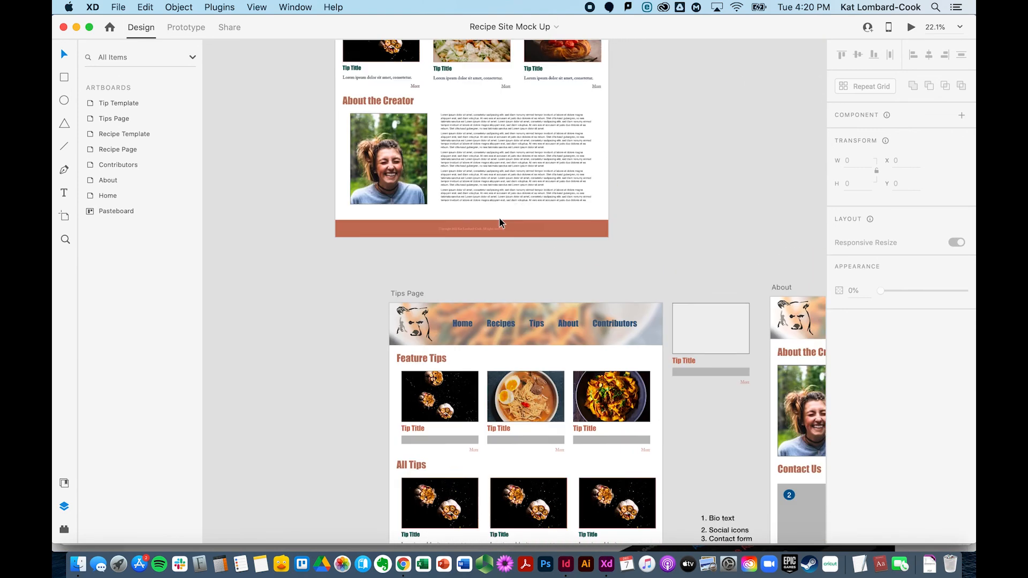
{"action": "scroll", "coordinate": [529, 214], "scroll_direction": "down", "scroll_amount": 15}
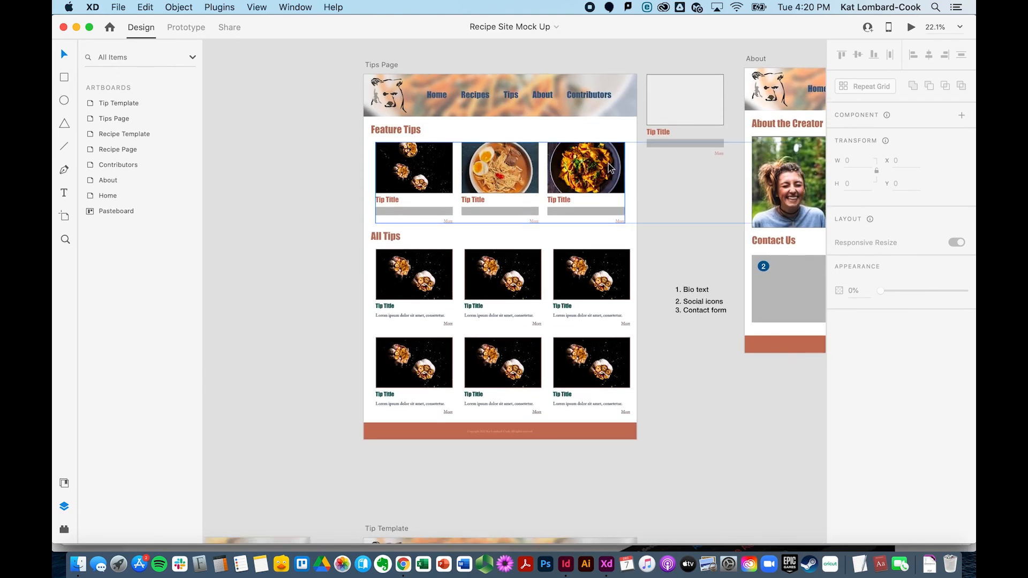
{"action": "scroll", "coordinate": [613, 188], "scroll_direction": "right", "scroll_amount": 6}
{"action": "scroll", "coordinate": [613, 189], "scroll_direction": "left", "scroll_amount": 20}
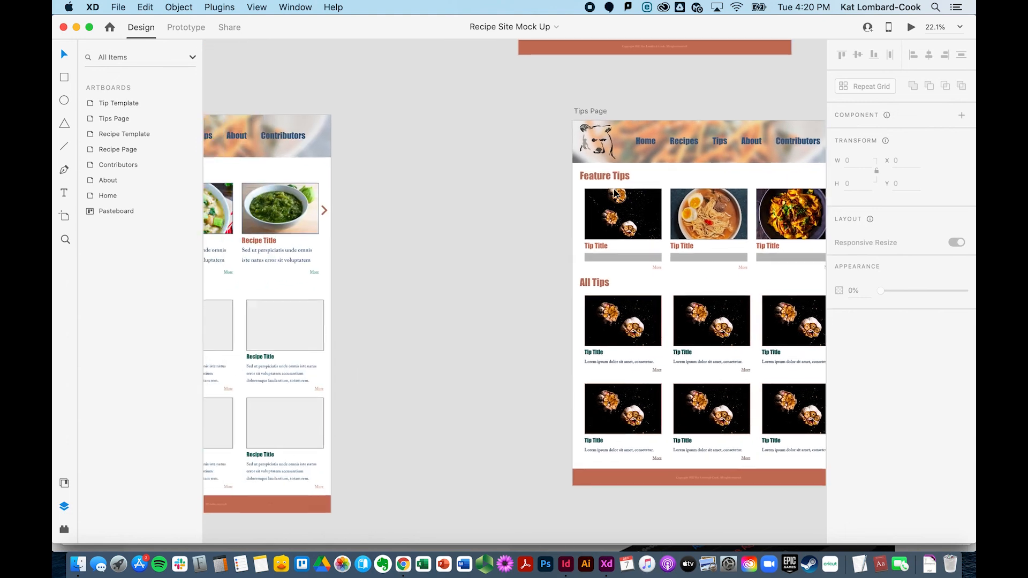
{"action": "scroll", "coordinate": [614, 191], "scroll_direction": "left", "scroll_amount": 2}
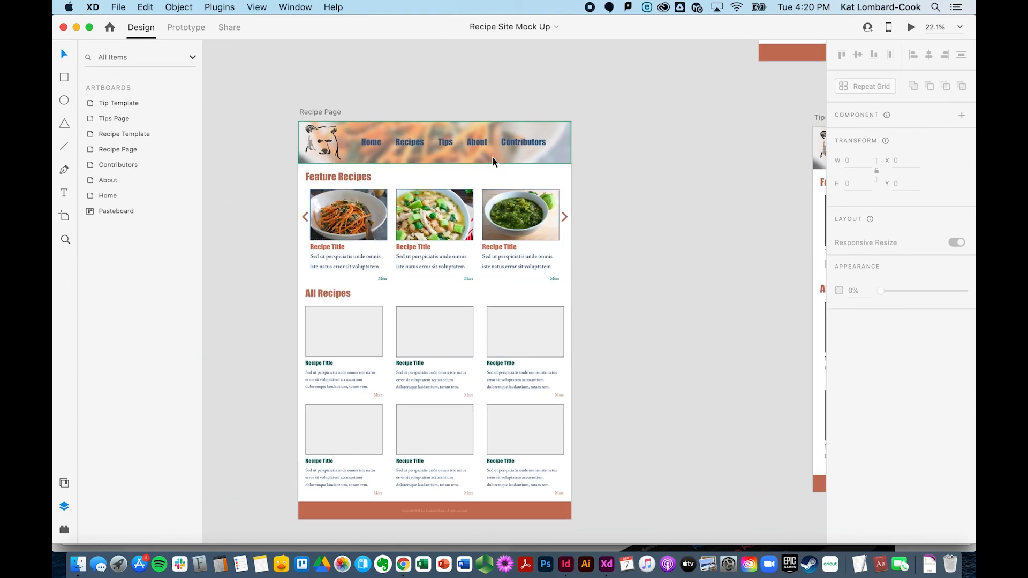
{"action": "left_click", "coordinate": [502, 221]}
{"action": "double_click", "coordinate": [502, 221]}
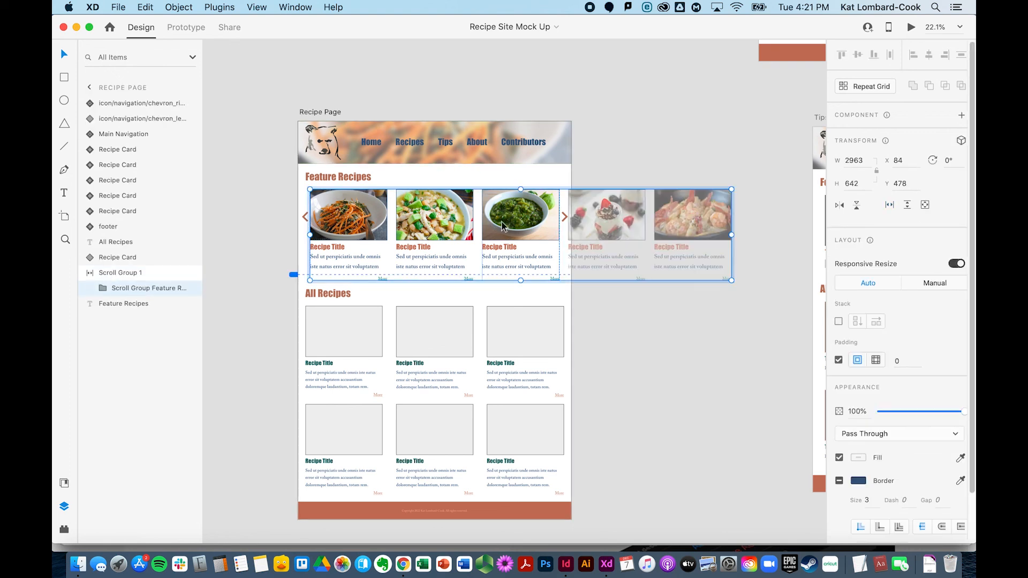
{"action": "double_click", "coordinate": [502, 221]}
{"action": "left_click", "coordinate": [627, 117]}
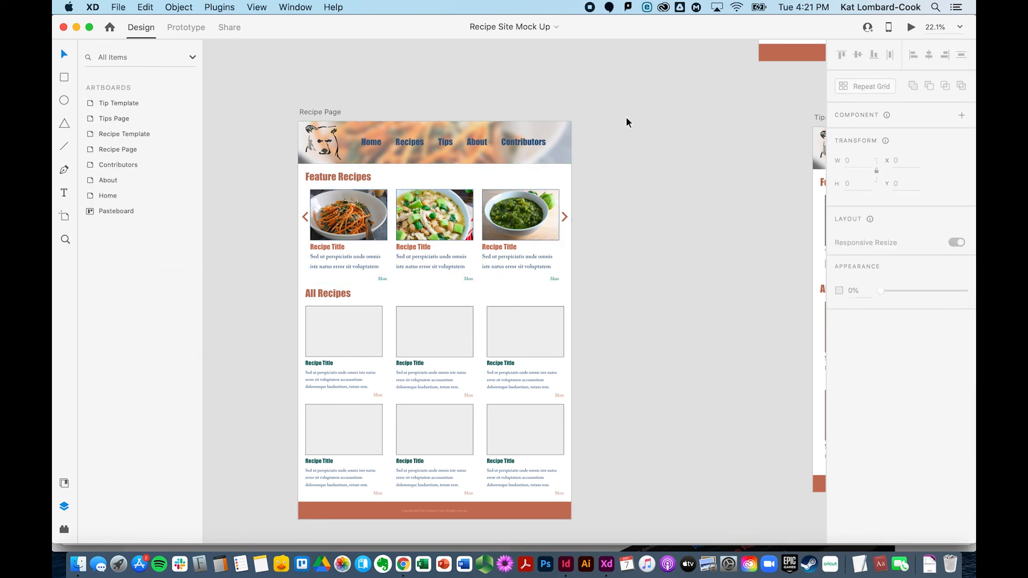
{"action": "double_click", "coordinate": [350, 252]}
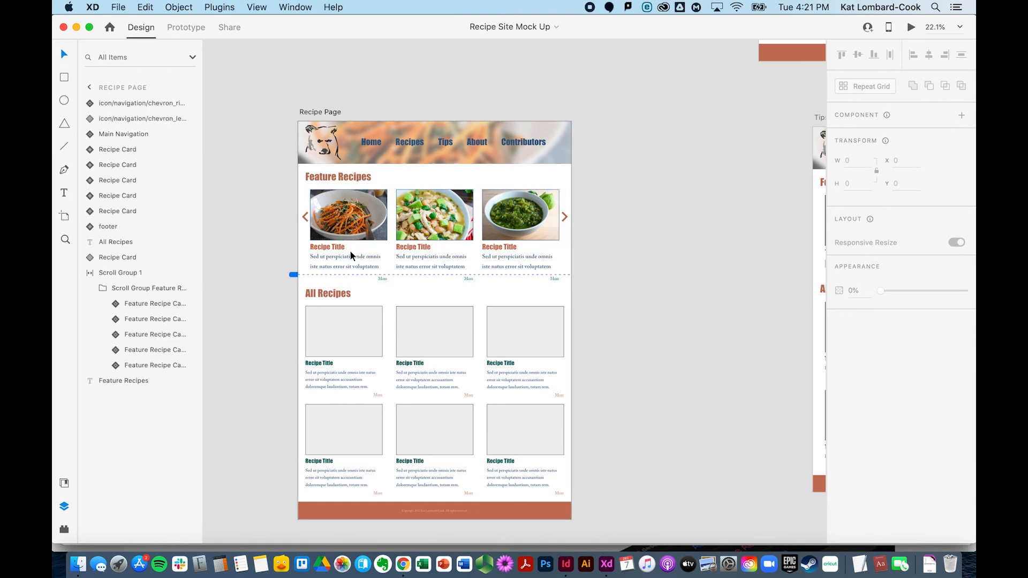
{"action": "left_click", "coordinate": [342, 229]}
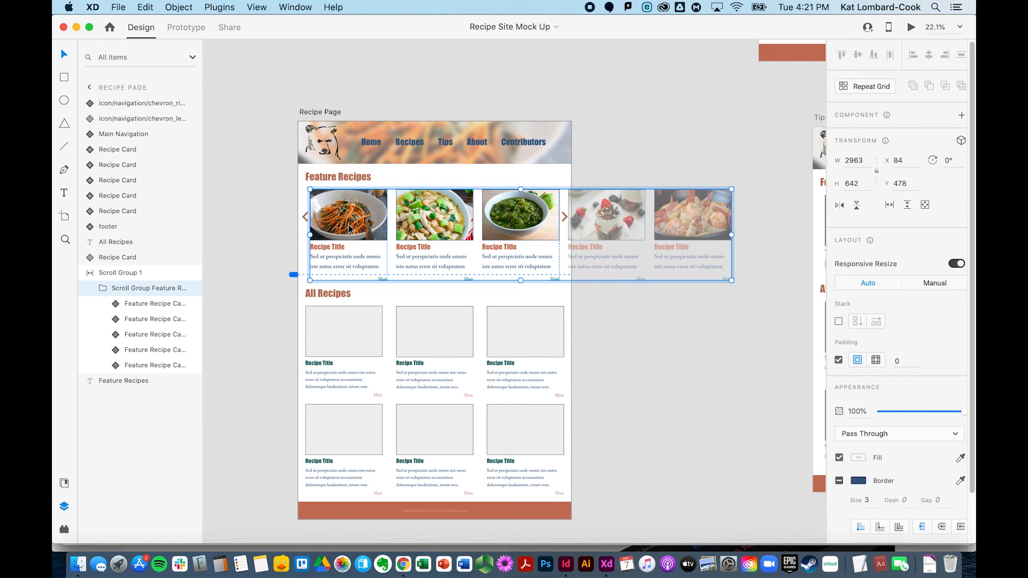
{"action": "double_click", "coordinate": [349, 229]}
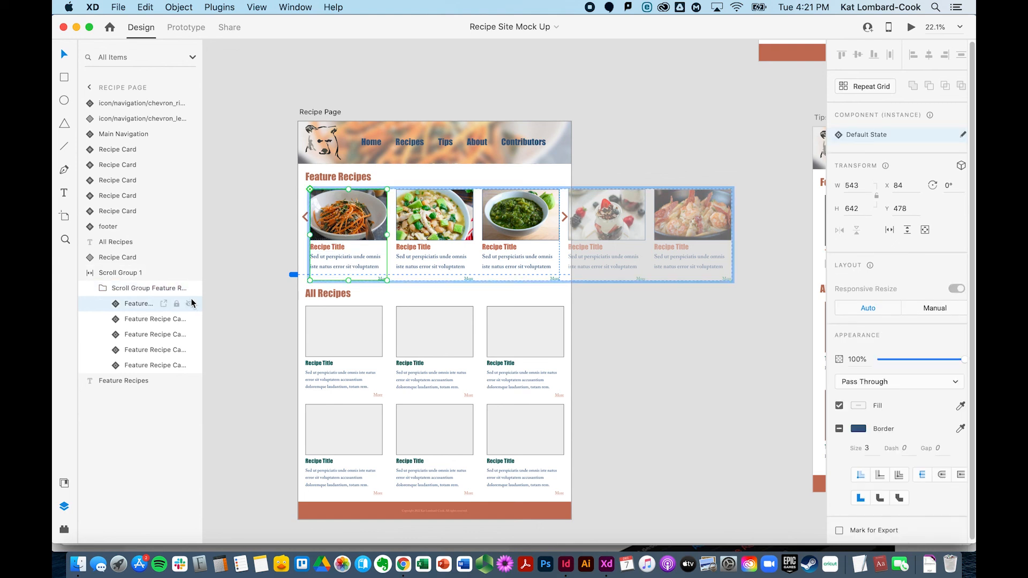
{"action": "left_click", "coordinate": [164, 304]}
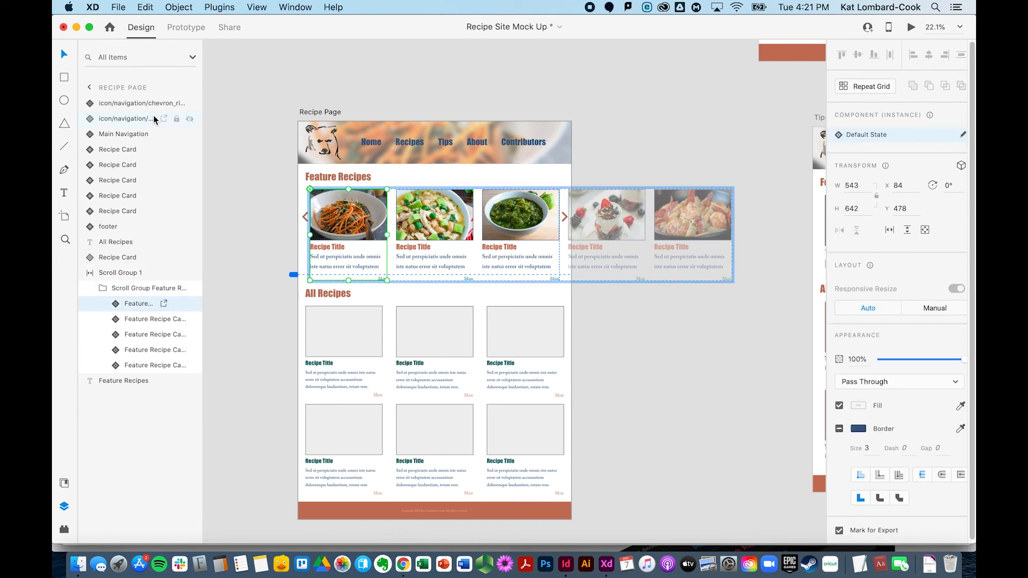
Step: Drill into the first All Recipes card on the Recipe Page to inspect its layers
{"action": "left_click", "coordinate": [163, 303]}
{"action": "left_click", "coordinate": [333, 378]}
{"action": "double_click", "coordinate": [333, 378]}
{"action": "double_click", "coordinate": [335, 379]}
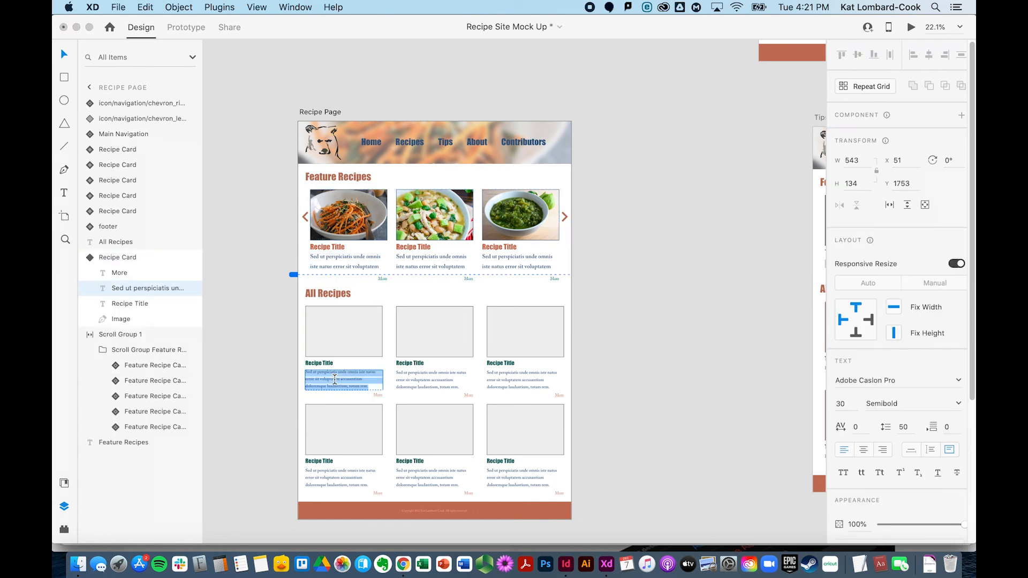
{"action": "key", "text": "Escape"}
{"action": "left_click", "coordinate": [259, 363]}
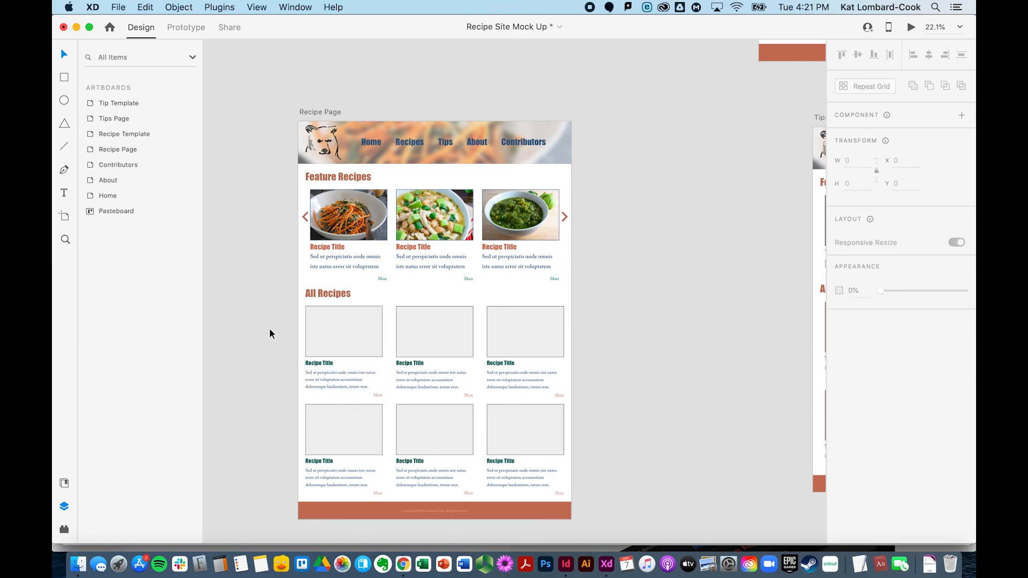